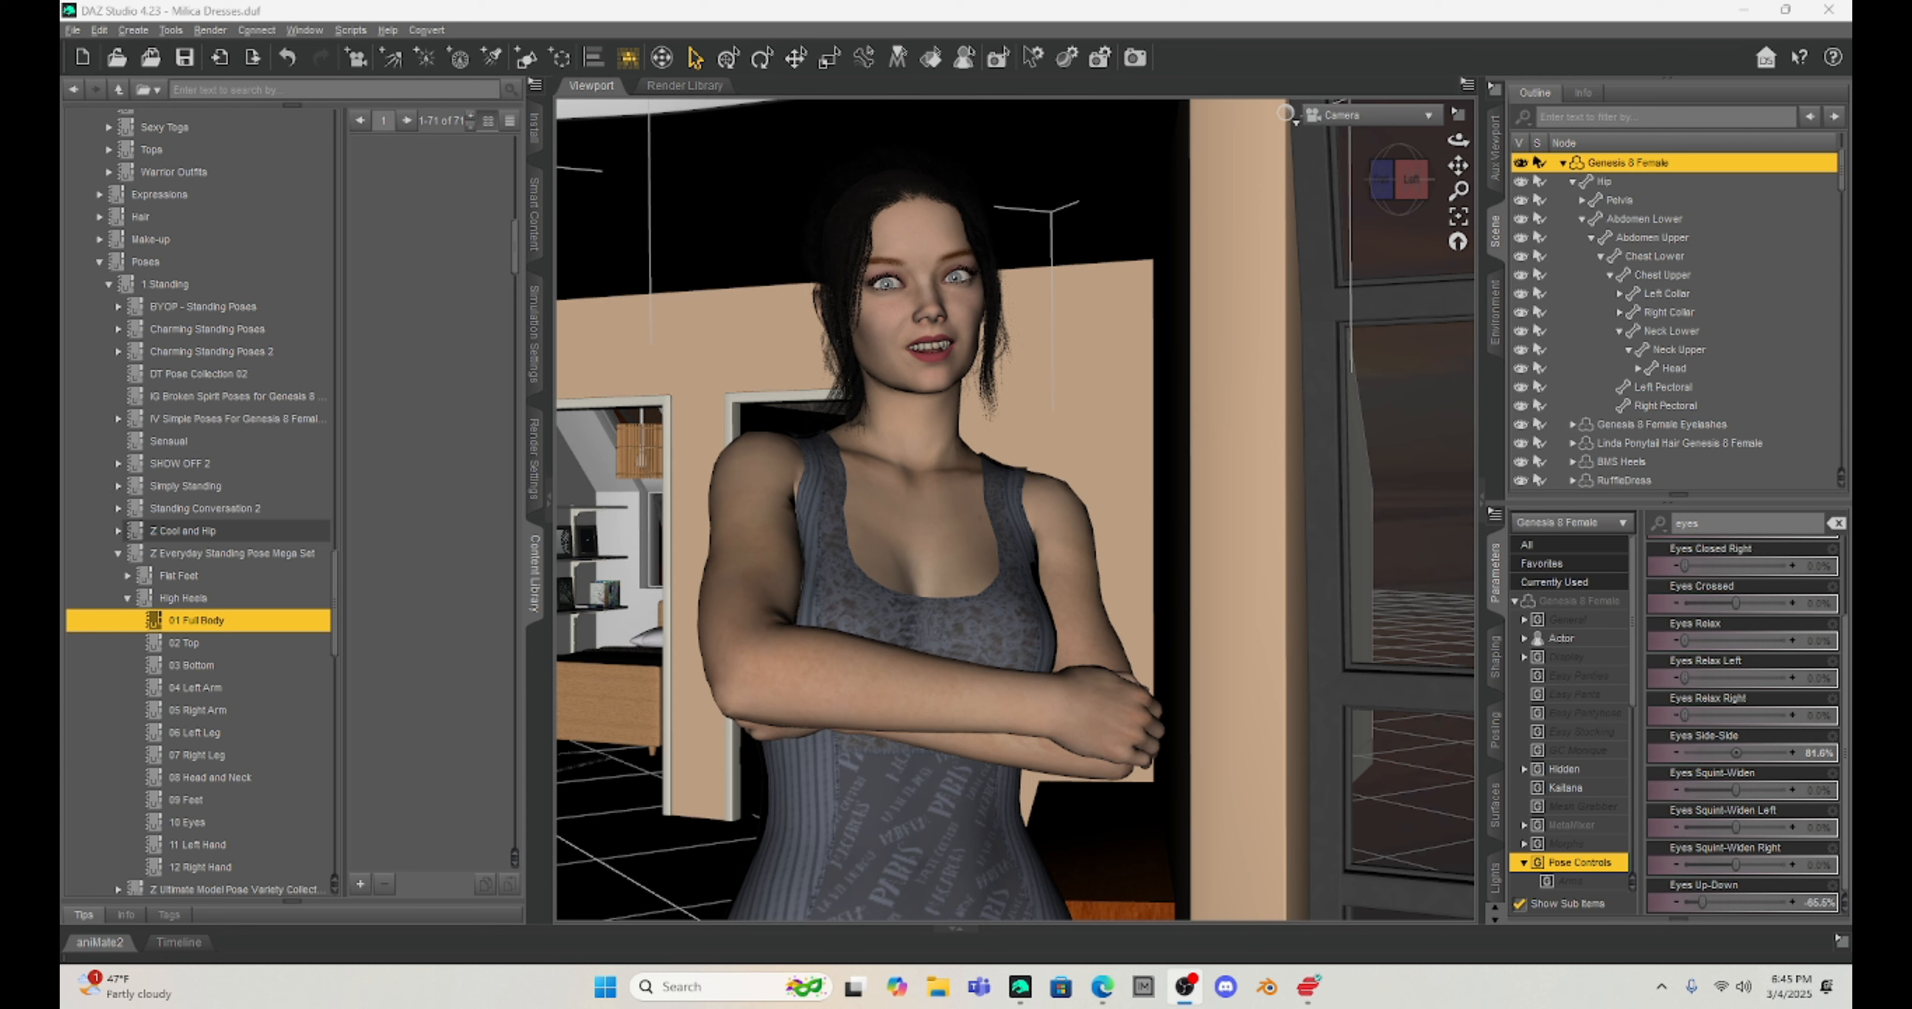
Step: Select the female figure's upper chest with the Node Selection tool and activate the Universal tool
{"action": "left_click", "coordinate": [781, 397]}
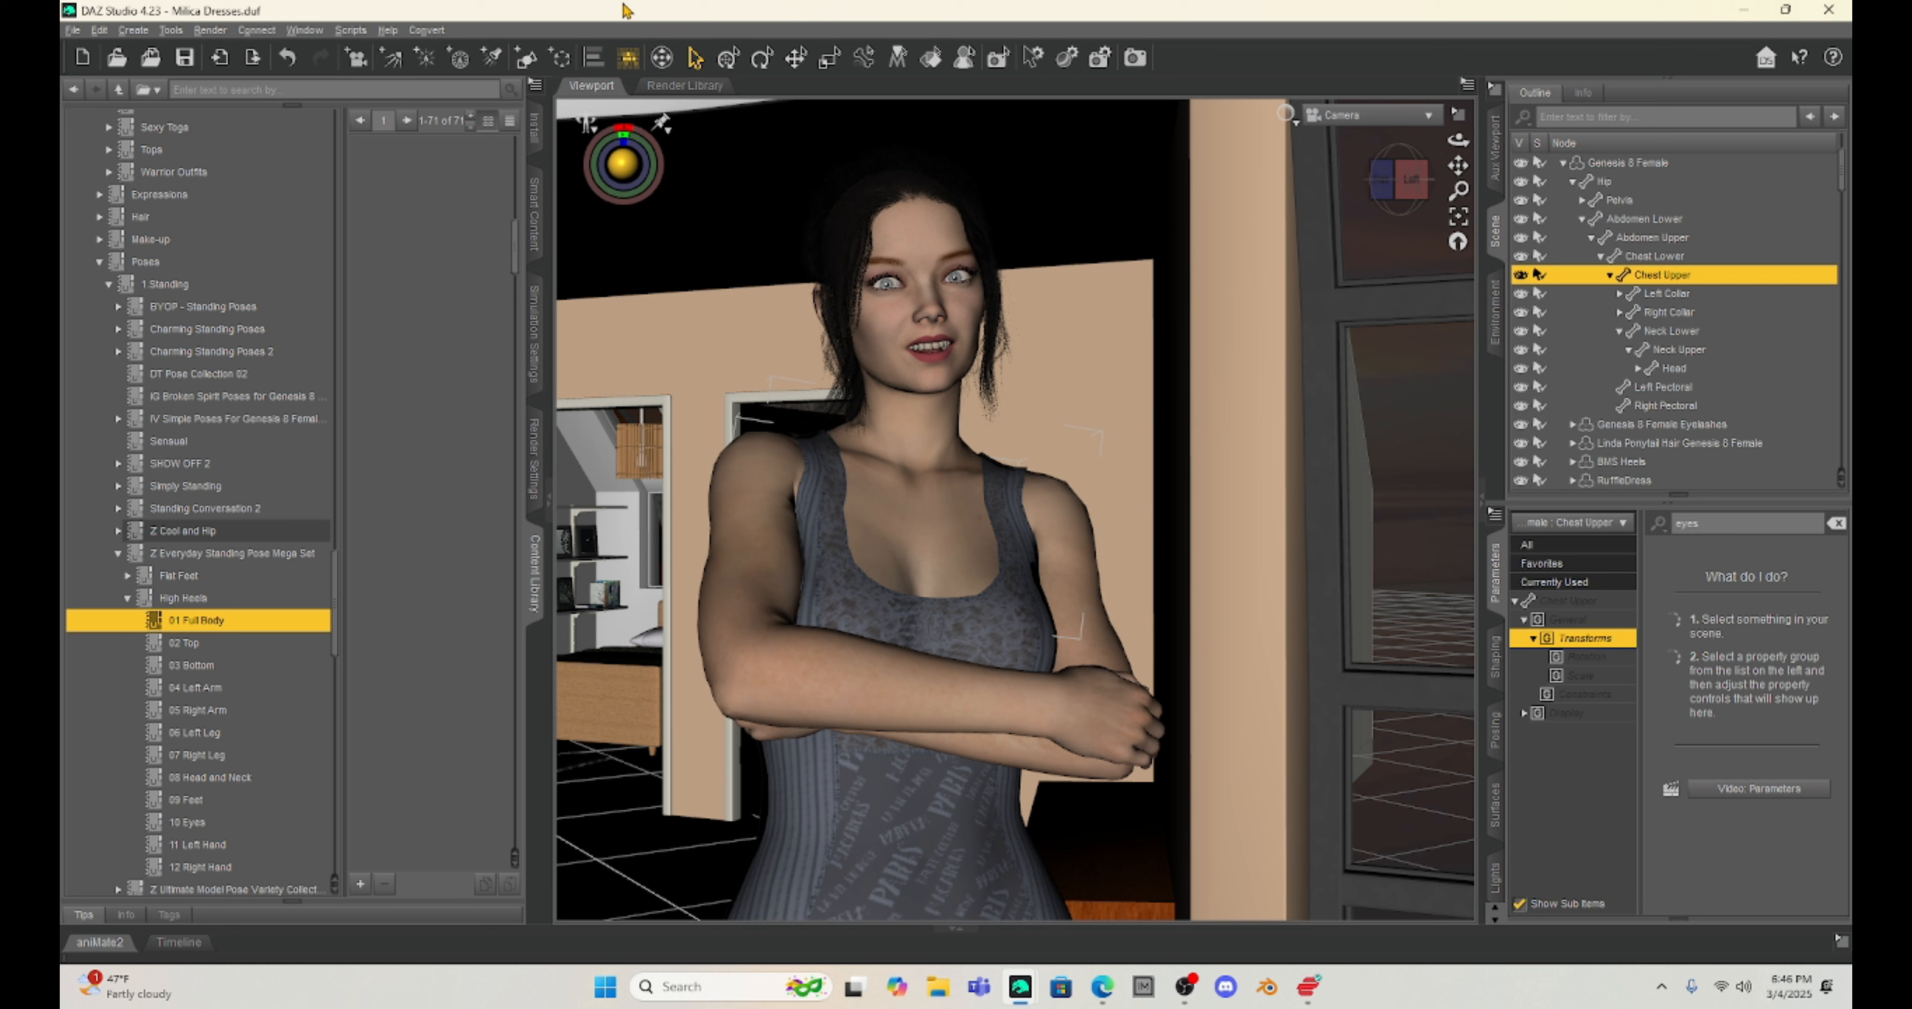
{"action": "left_click", "coordinate": [695, 60]}
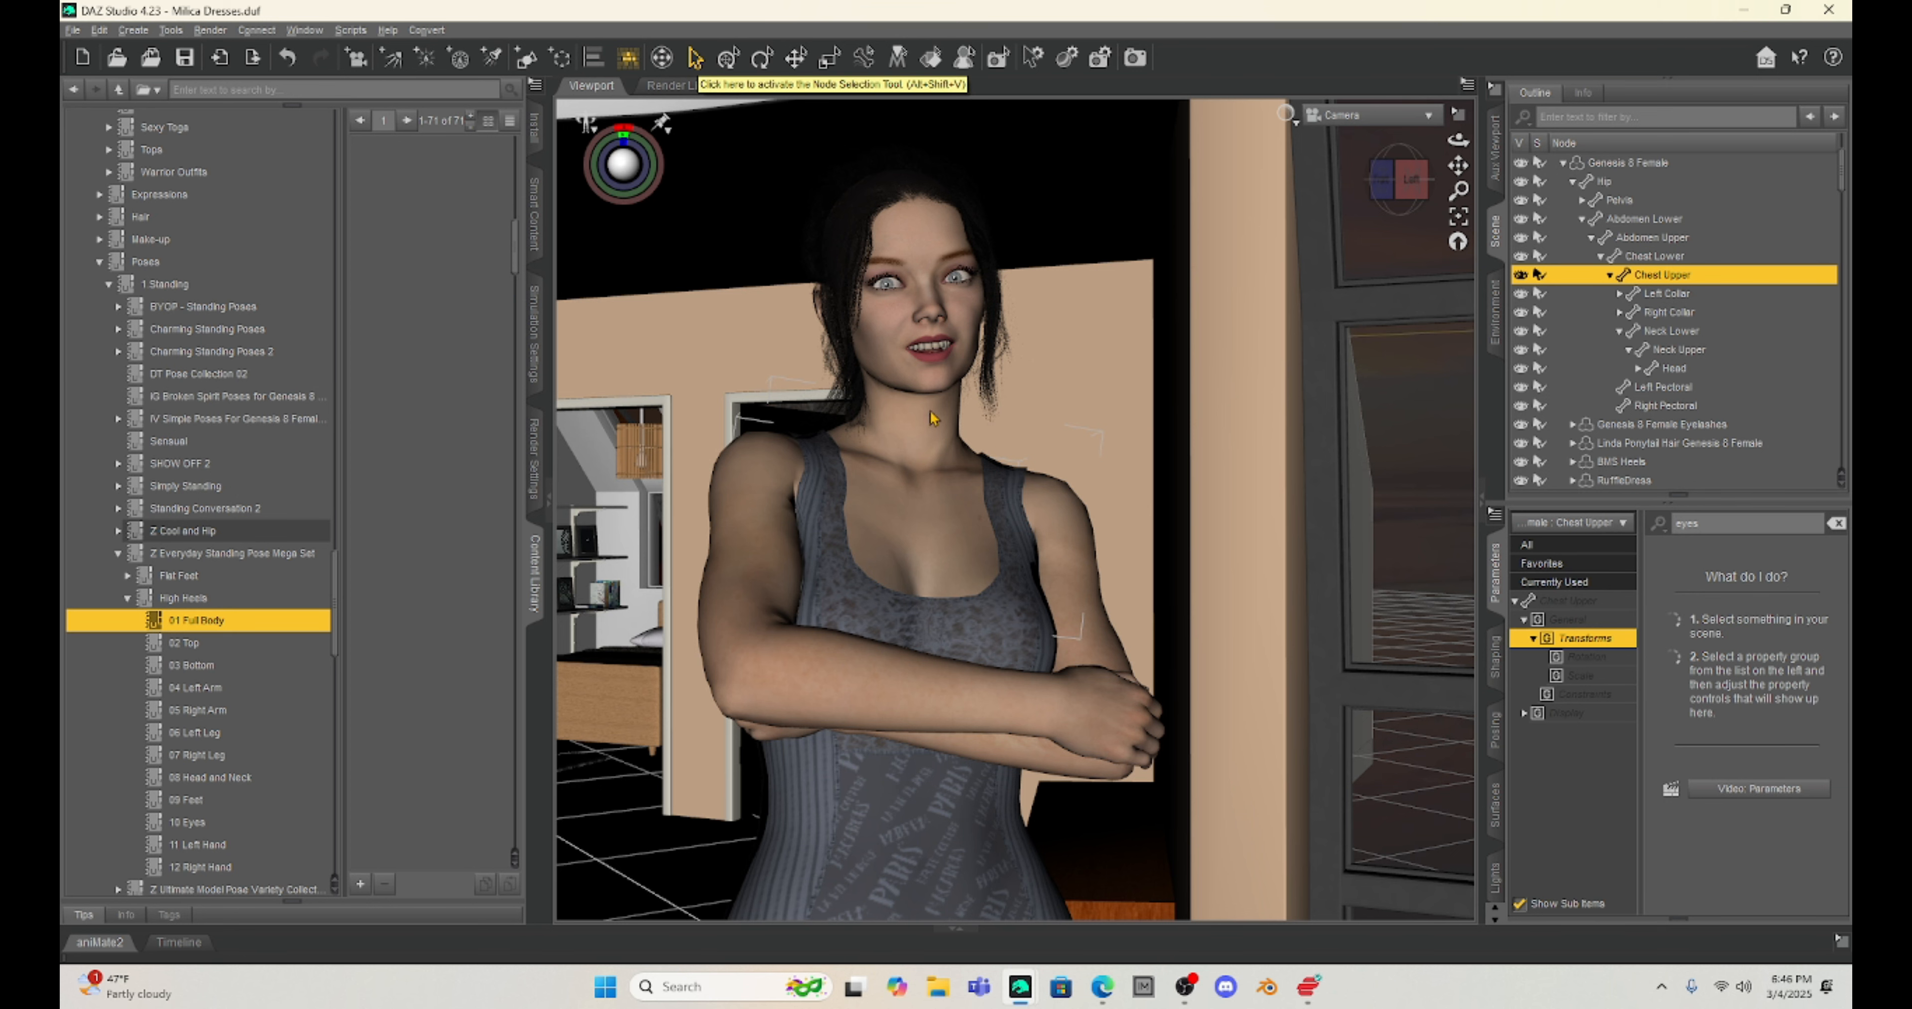
{"action": "left_click", "coordinate": [888, 333]}
{"action": "left_click", "coordinate": [928, 466]}
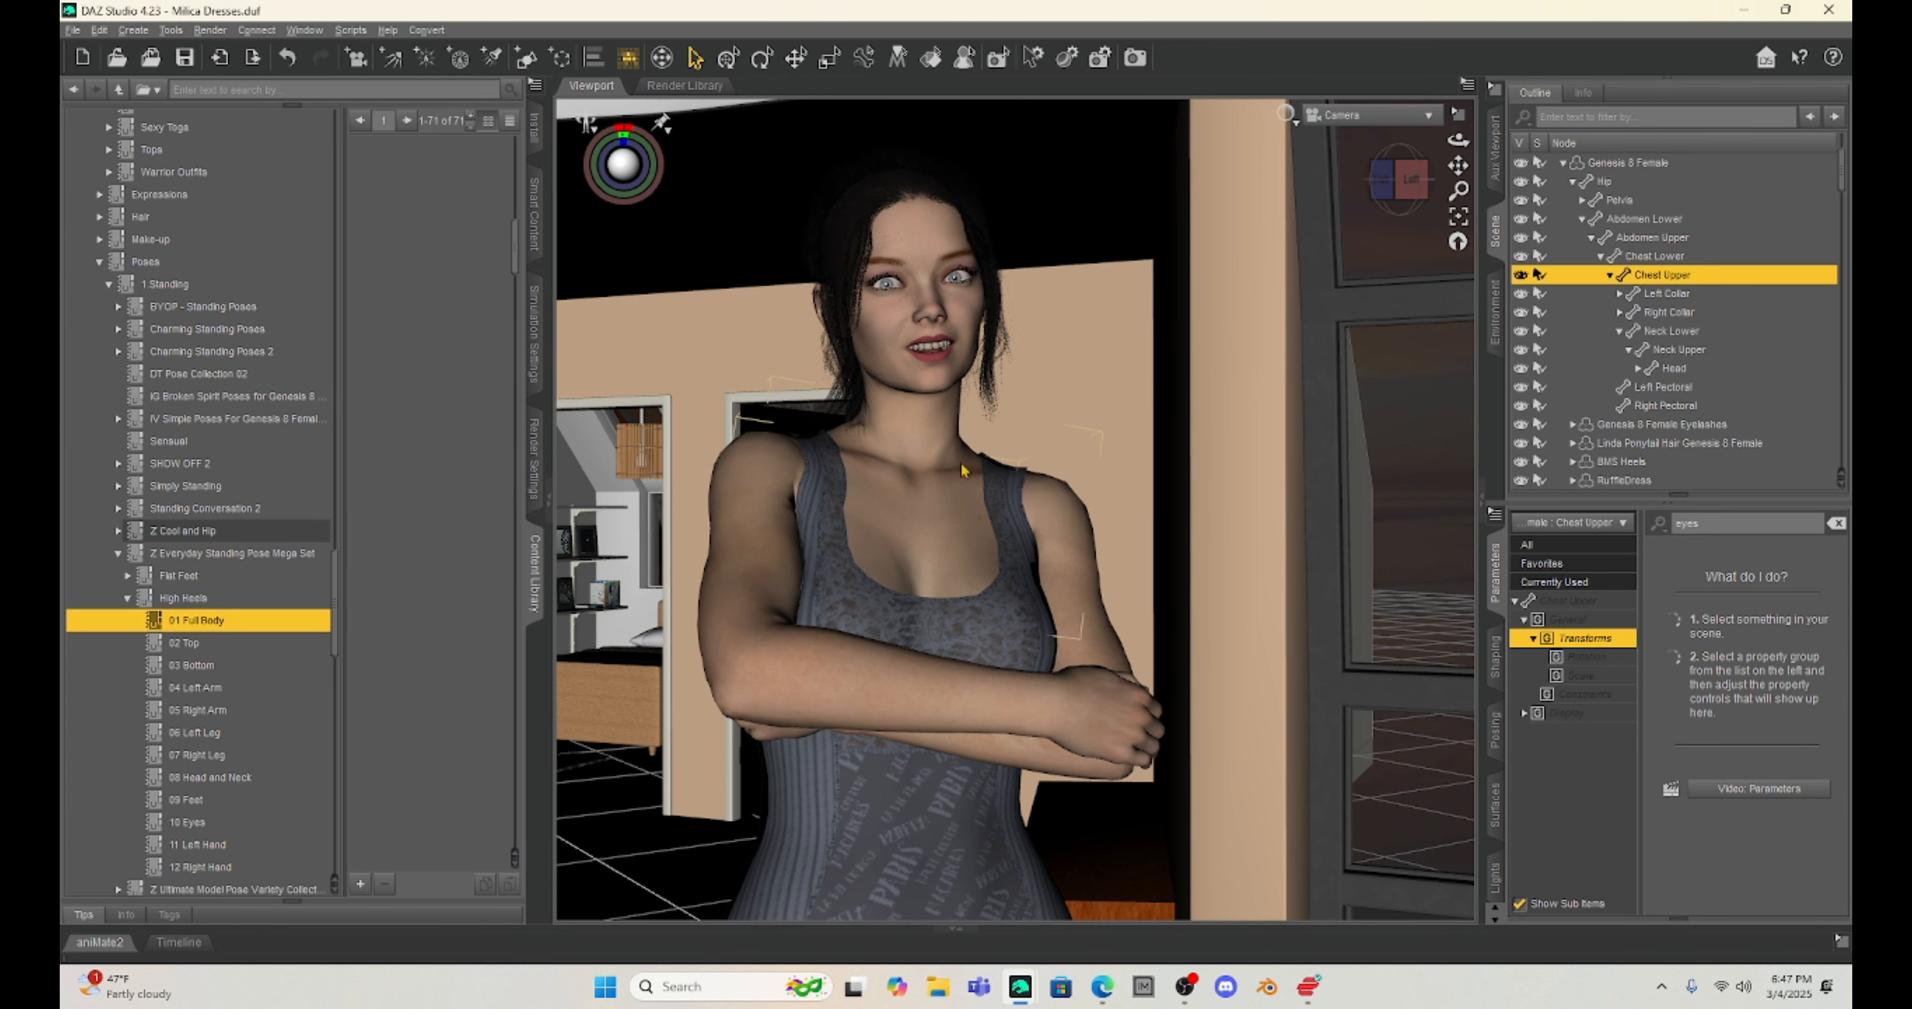
{"action": "left_click", "coordinate": [726, 59]}
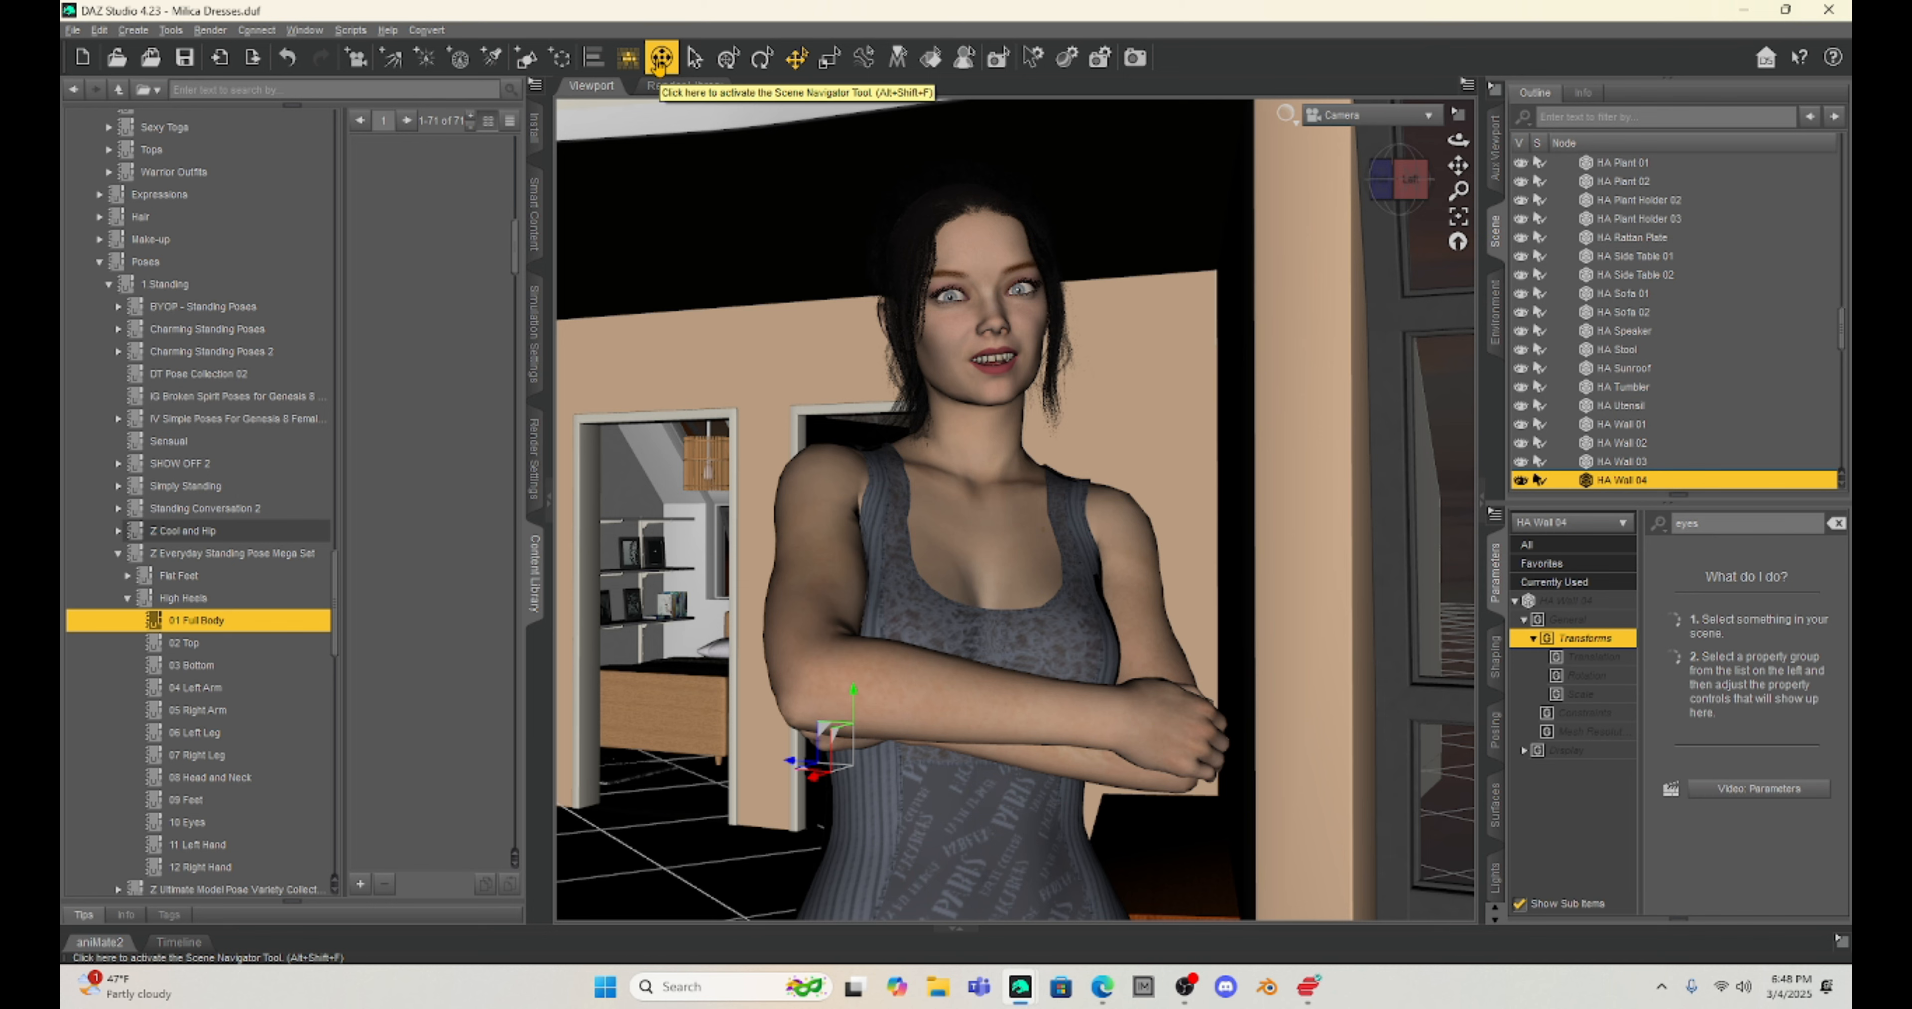
Step: Select the whole Genesis 8 Female figure and rotate it slightly in the scene with the Rotate tool
{"action": "left_click", "coordinate": [659, 66]}
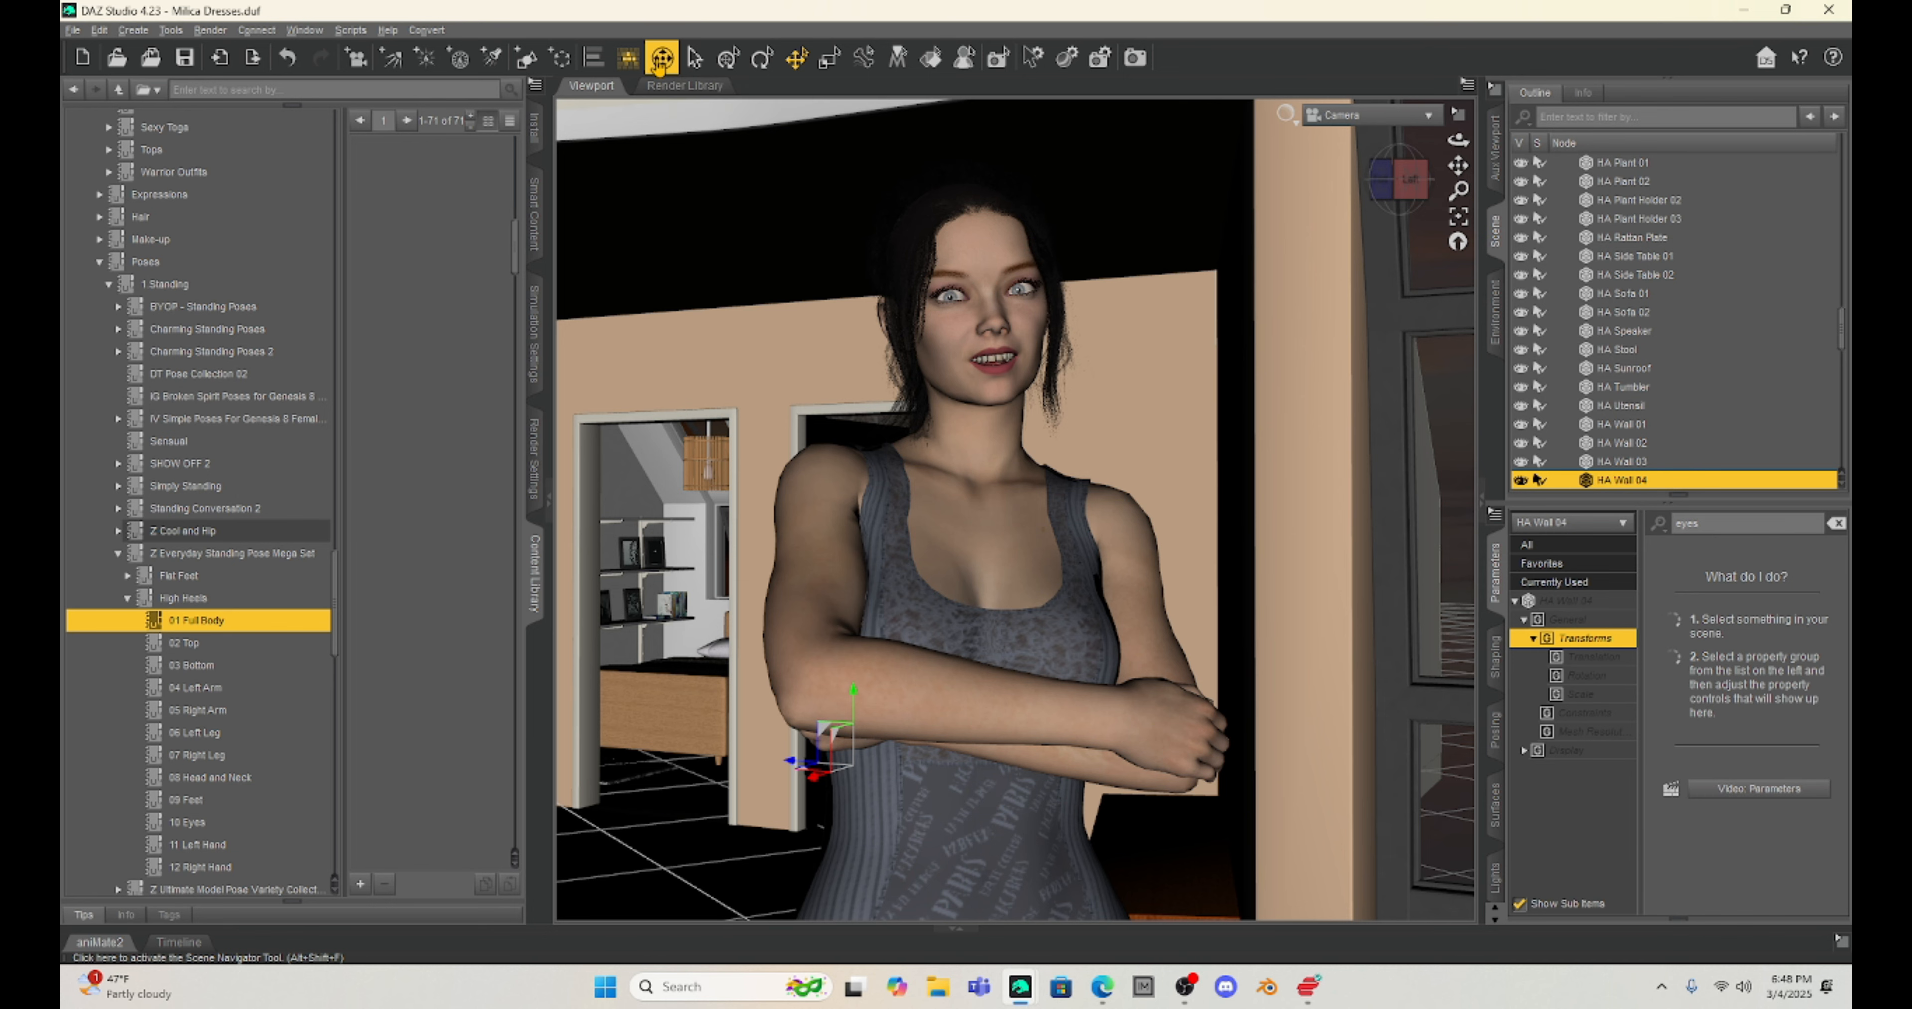
{"action": "left_click_drag", "start_coordinate": [1015, 511], "coordinate": [1911, 497]}
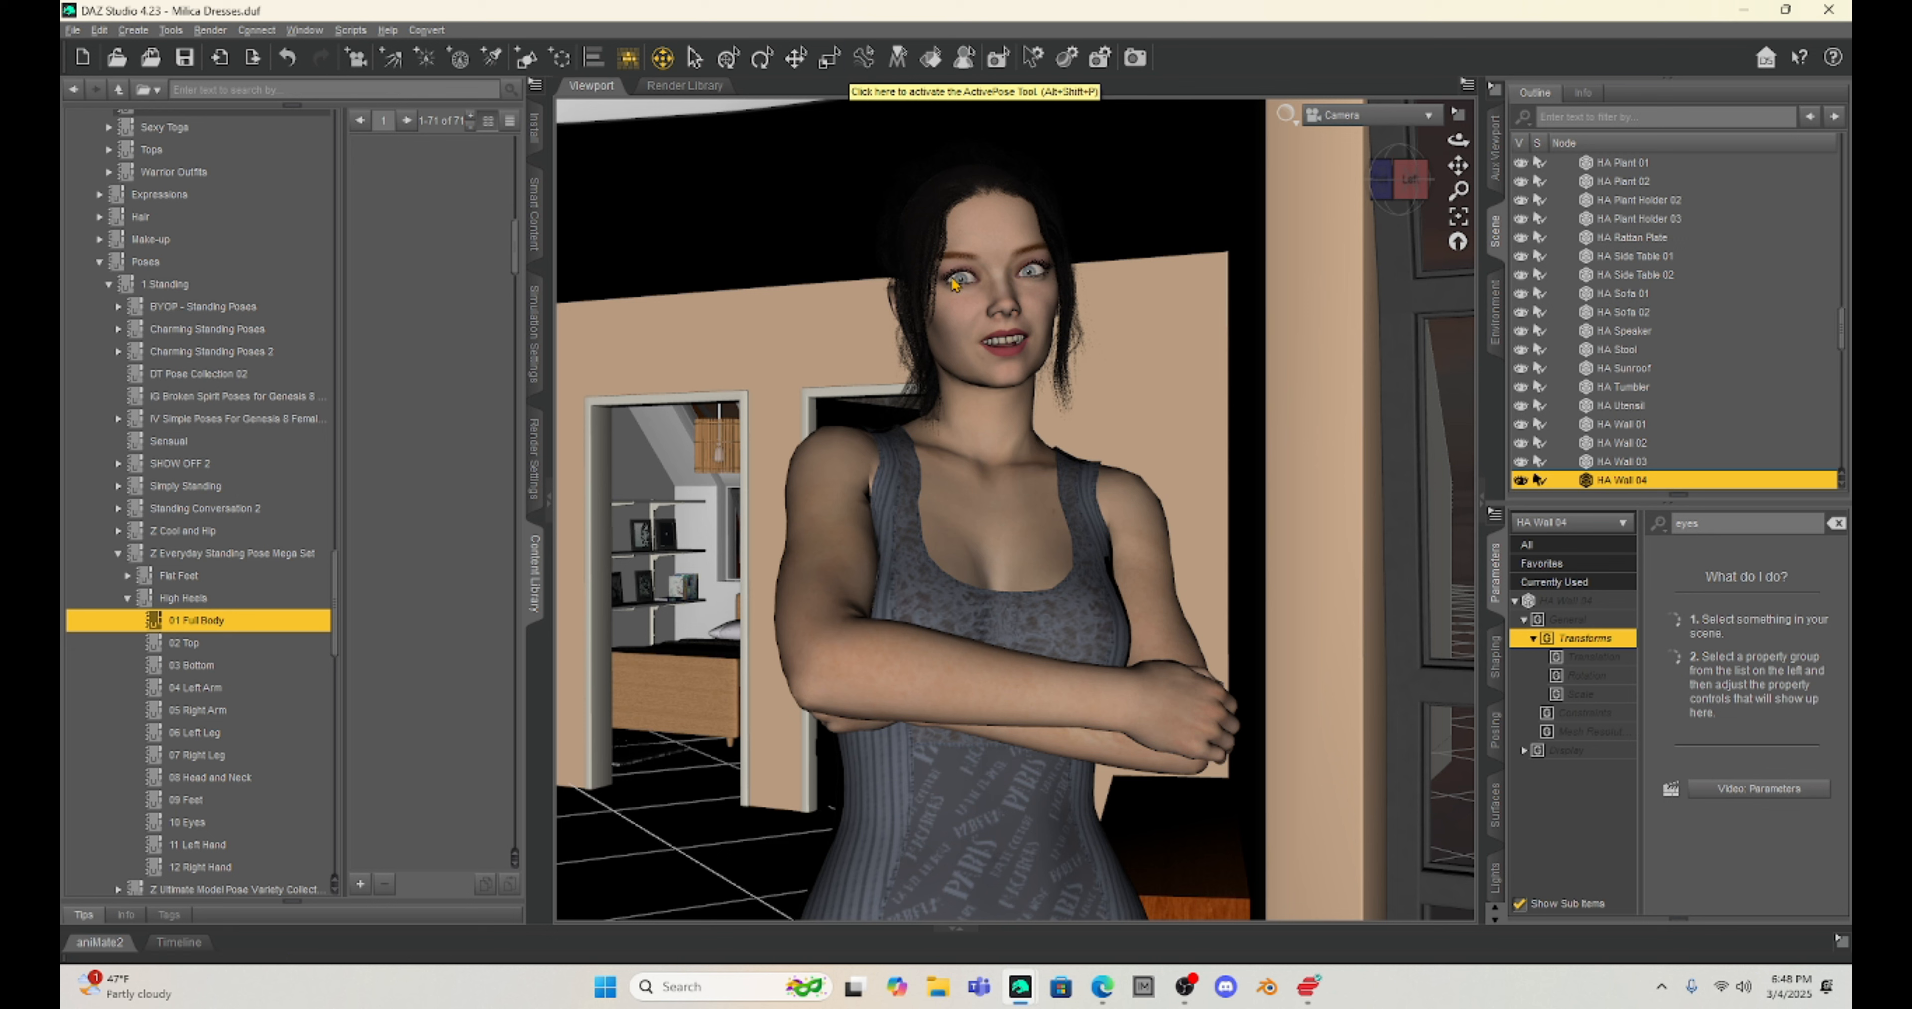
{"action": "left_click", "coordinate": [991, 249]}
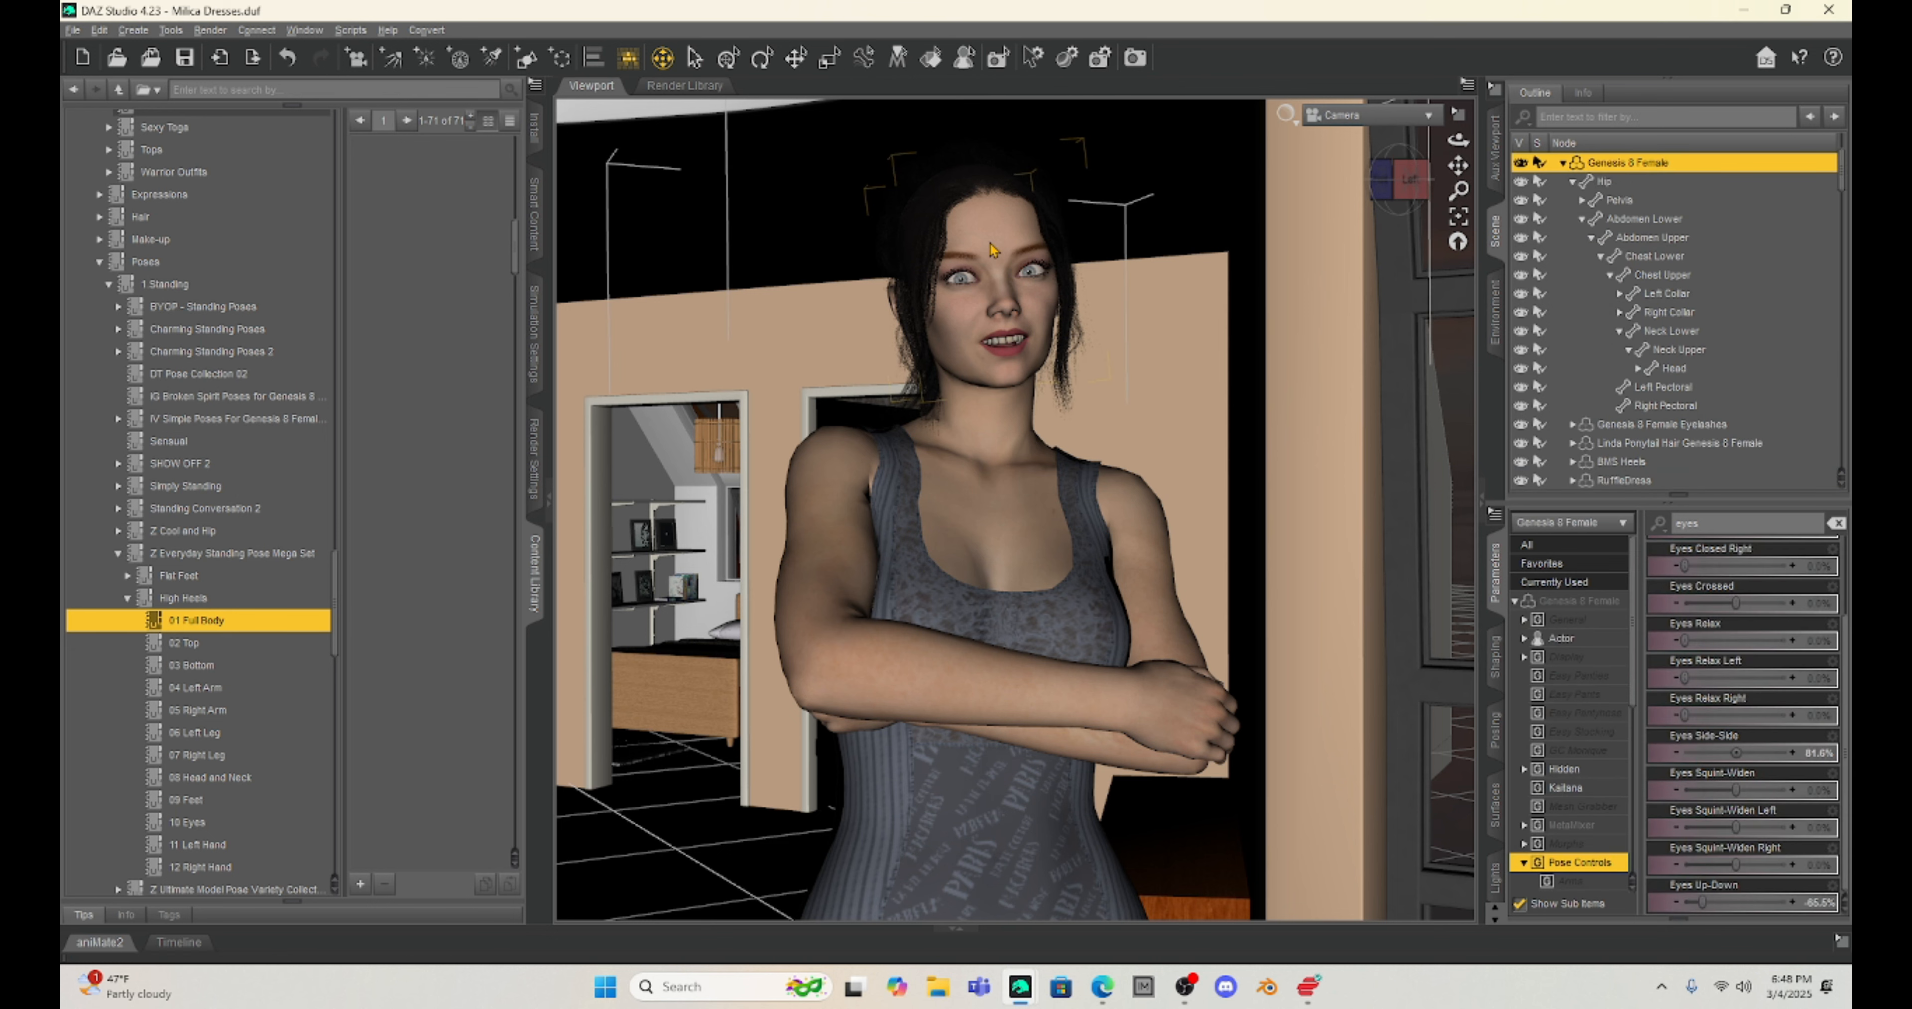
{"action": "left_click", "coordinate": [760, 60]}
{"action": "left_click_drag", "start_coordinate": [999, 470], "coordinate": [994, 393]}
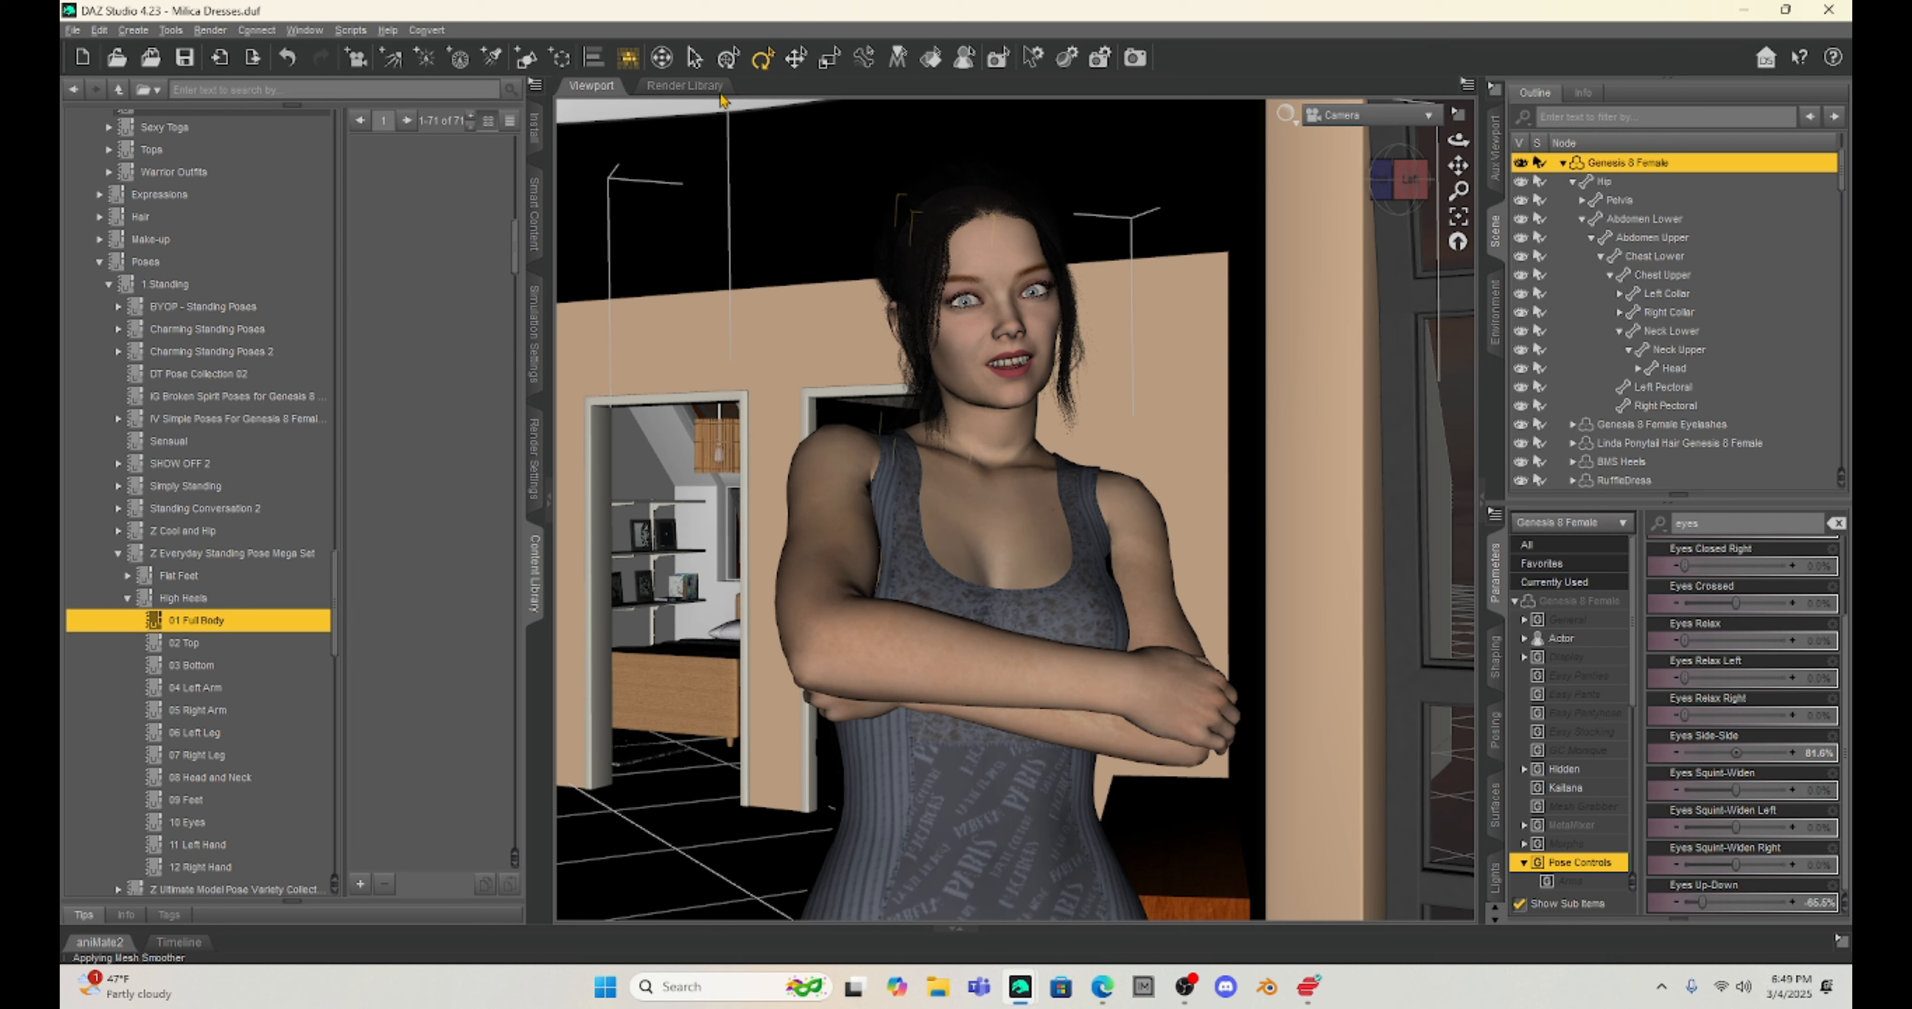
Step: Select the female figure's head with the Node Selection tool and rotate it slightly in the viewport
{"action": "left_click", "coordinate": [694, 59]}
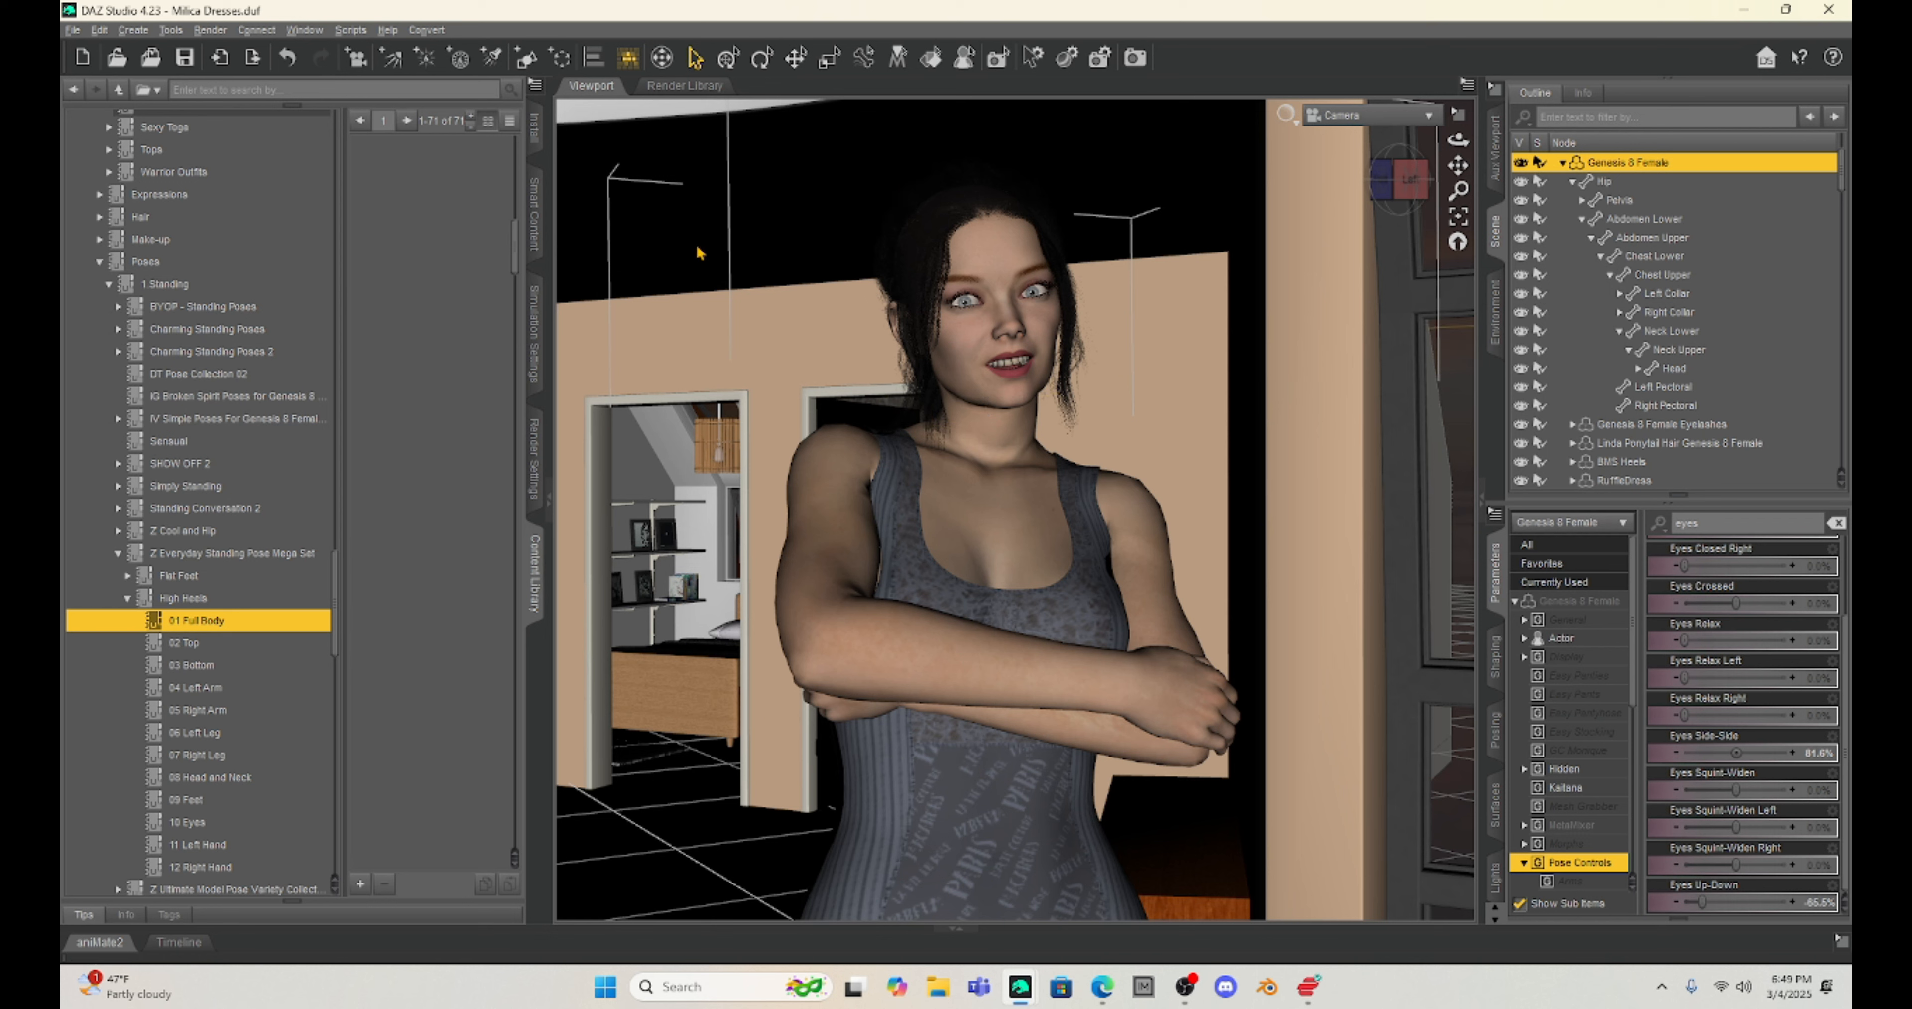
{"action": "left_click", "coordinate": [999, 267]}
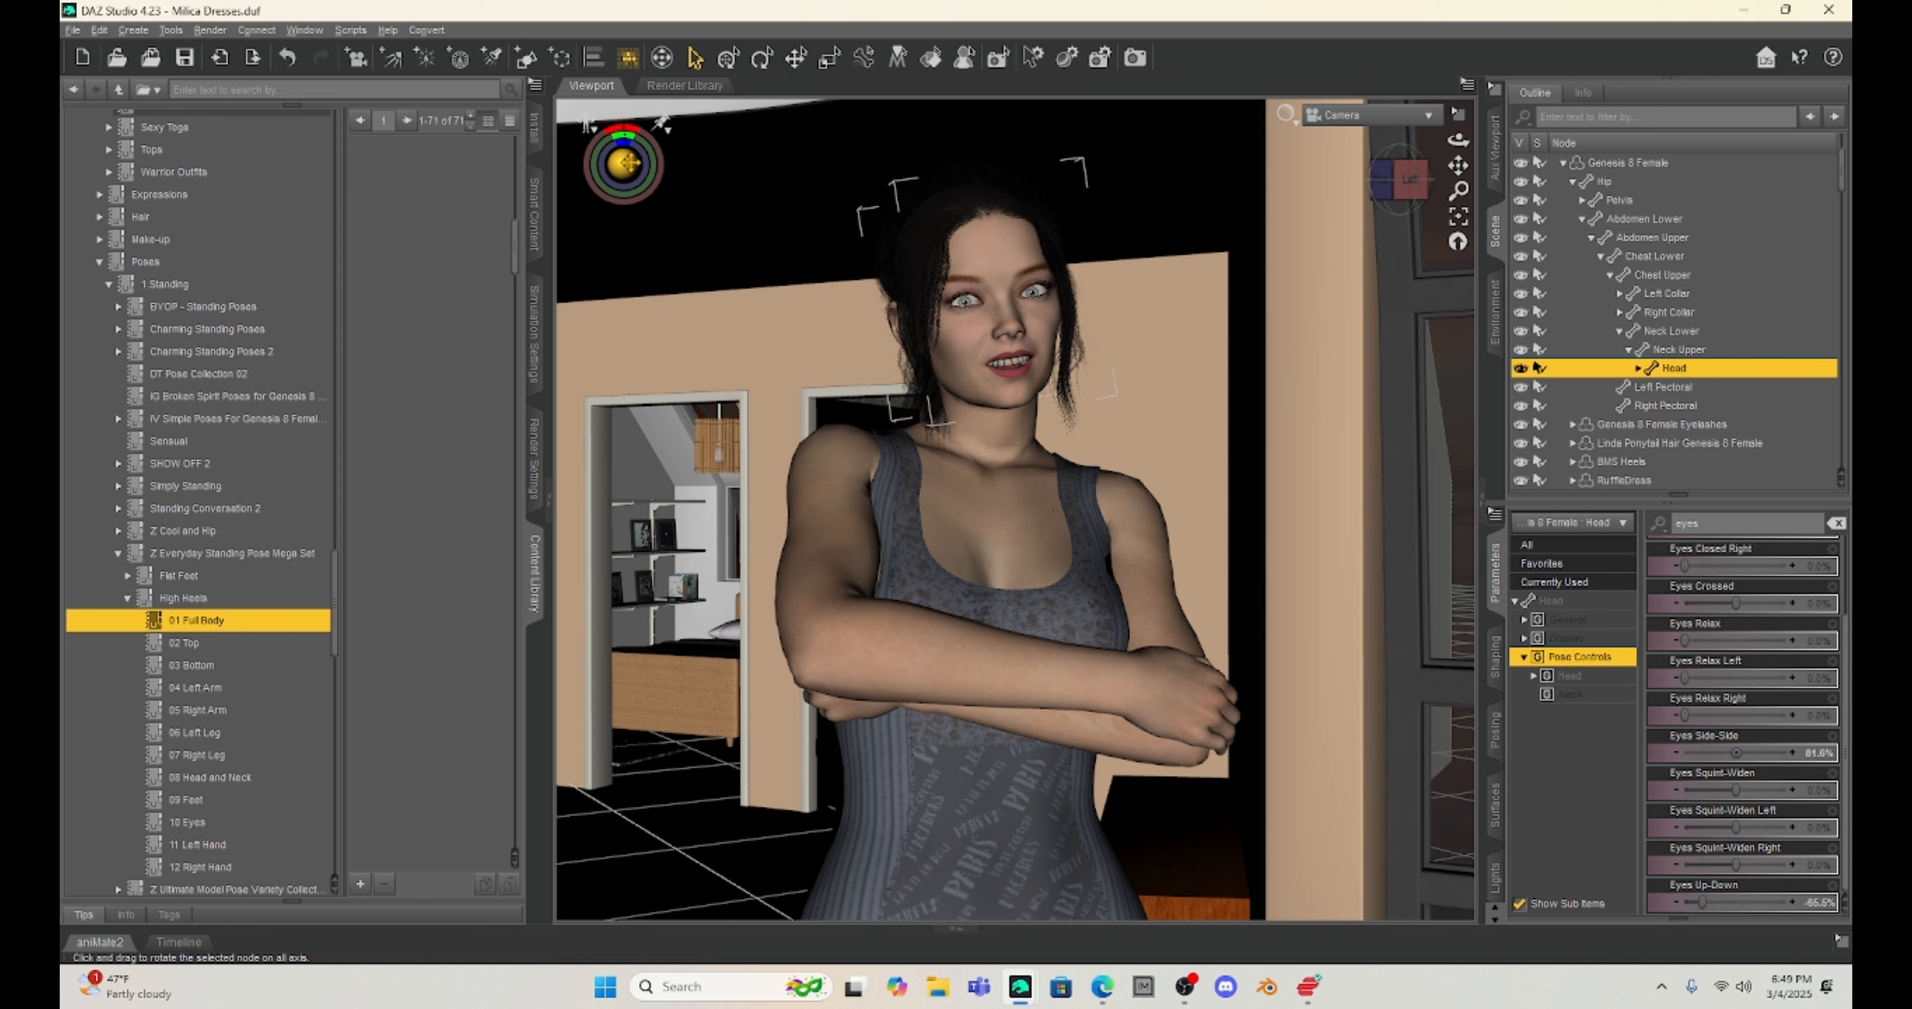
{"action": "left_click_drag", "start_coordinate": [617, 169], "coordinate": [616, 127]}
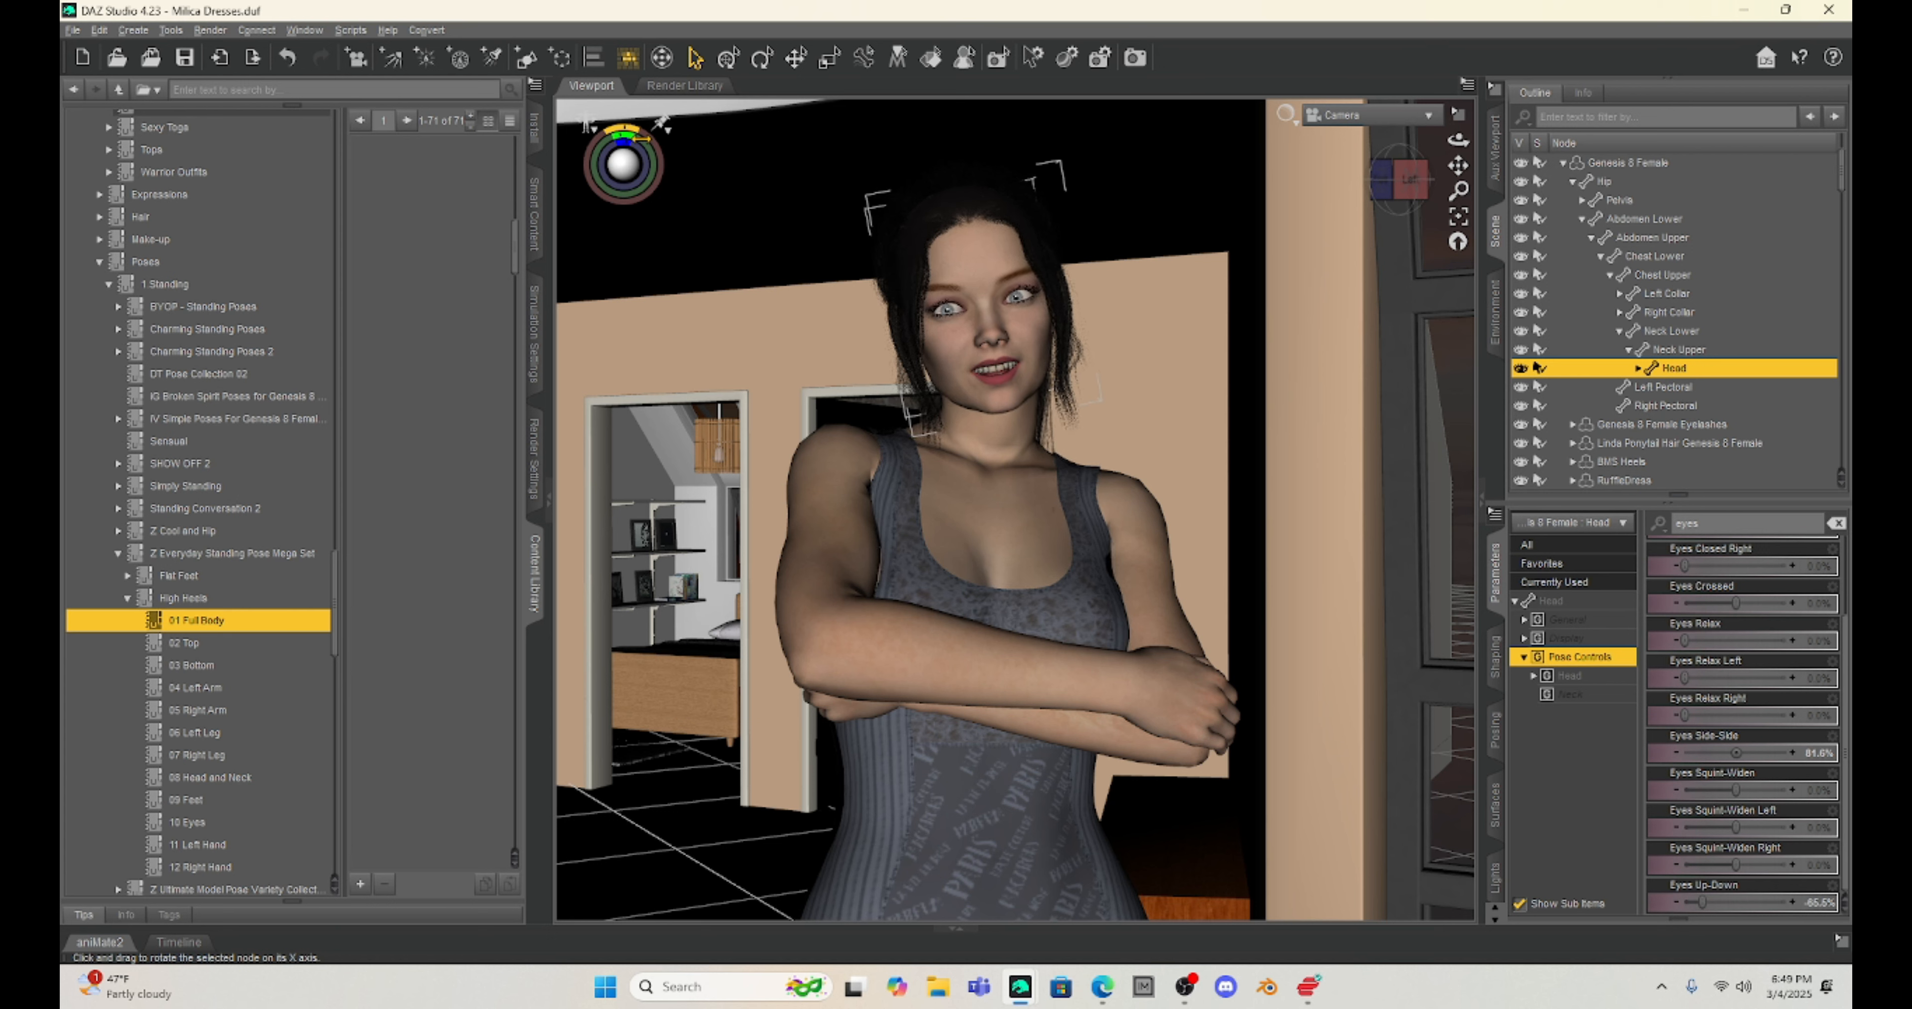
Step: Try to move the whole Genesis 8 Female figure in the scene with the Translate tool
{"action": "left_click", "coordinate": [795, 61]}
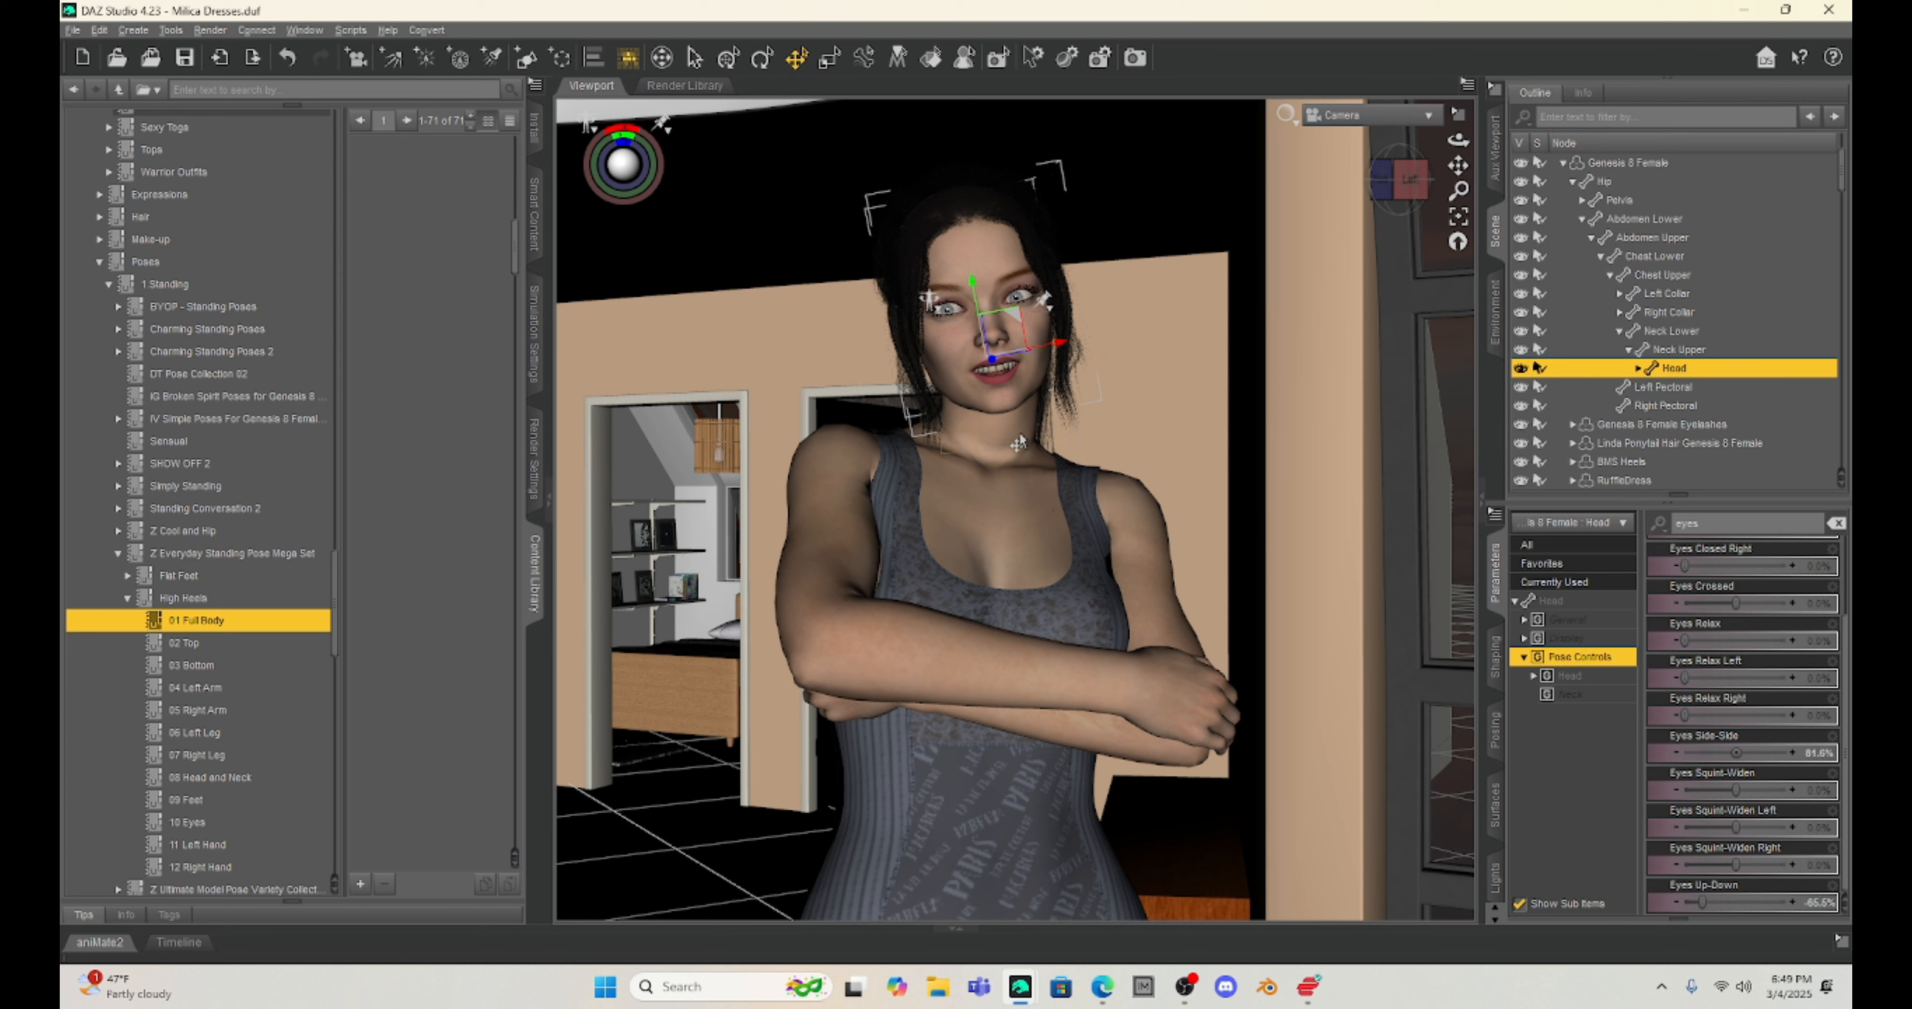
{"action": "left_click", "coordinate": [997, 456]}
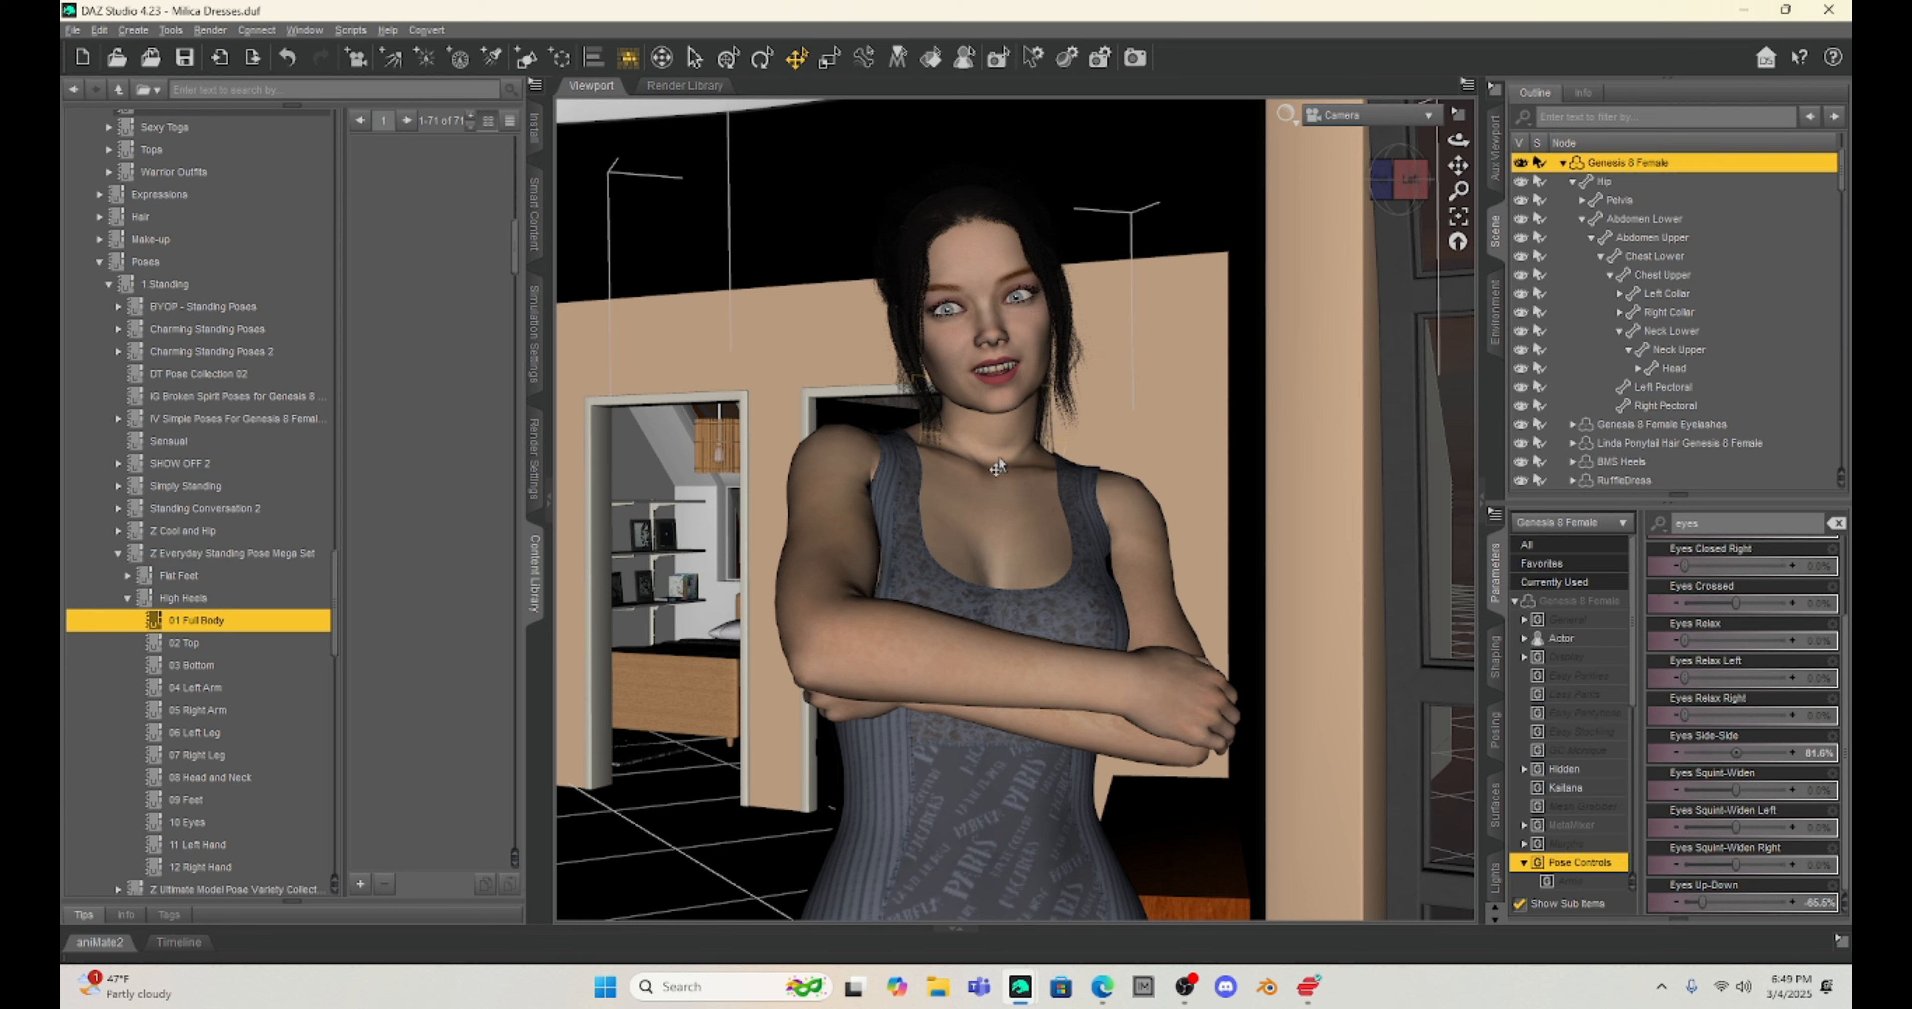
{"action": "left_click_drag", "start_coordinate": [1013, 512], "coordinate": [882, 547]}
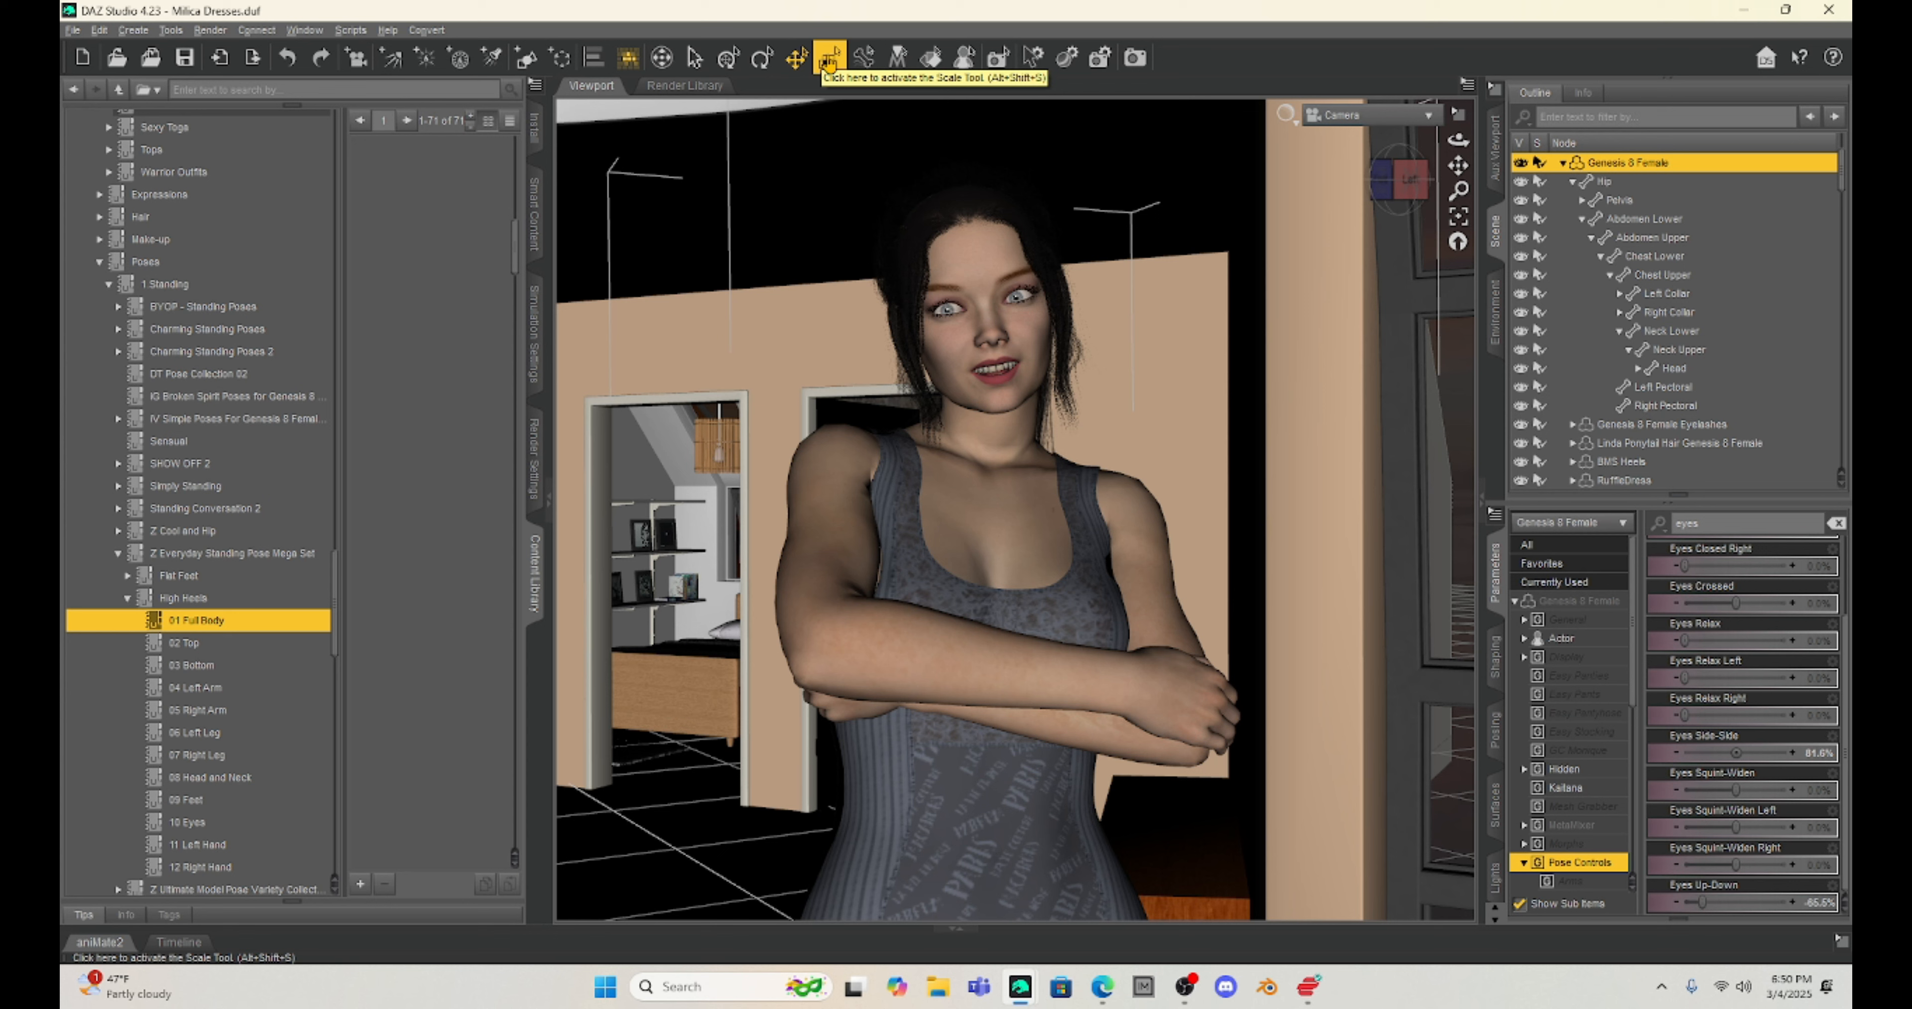
Step: Enlarge the Genesis 8 Female figure freehand in the viewport with the Scale tool
{"action": "left_click", "coordinate": [828, 61]}
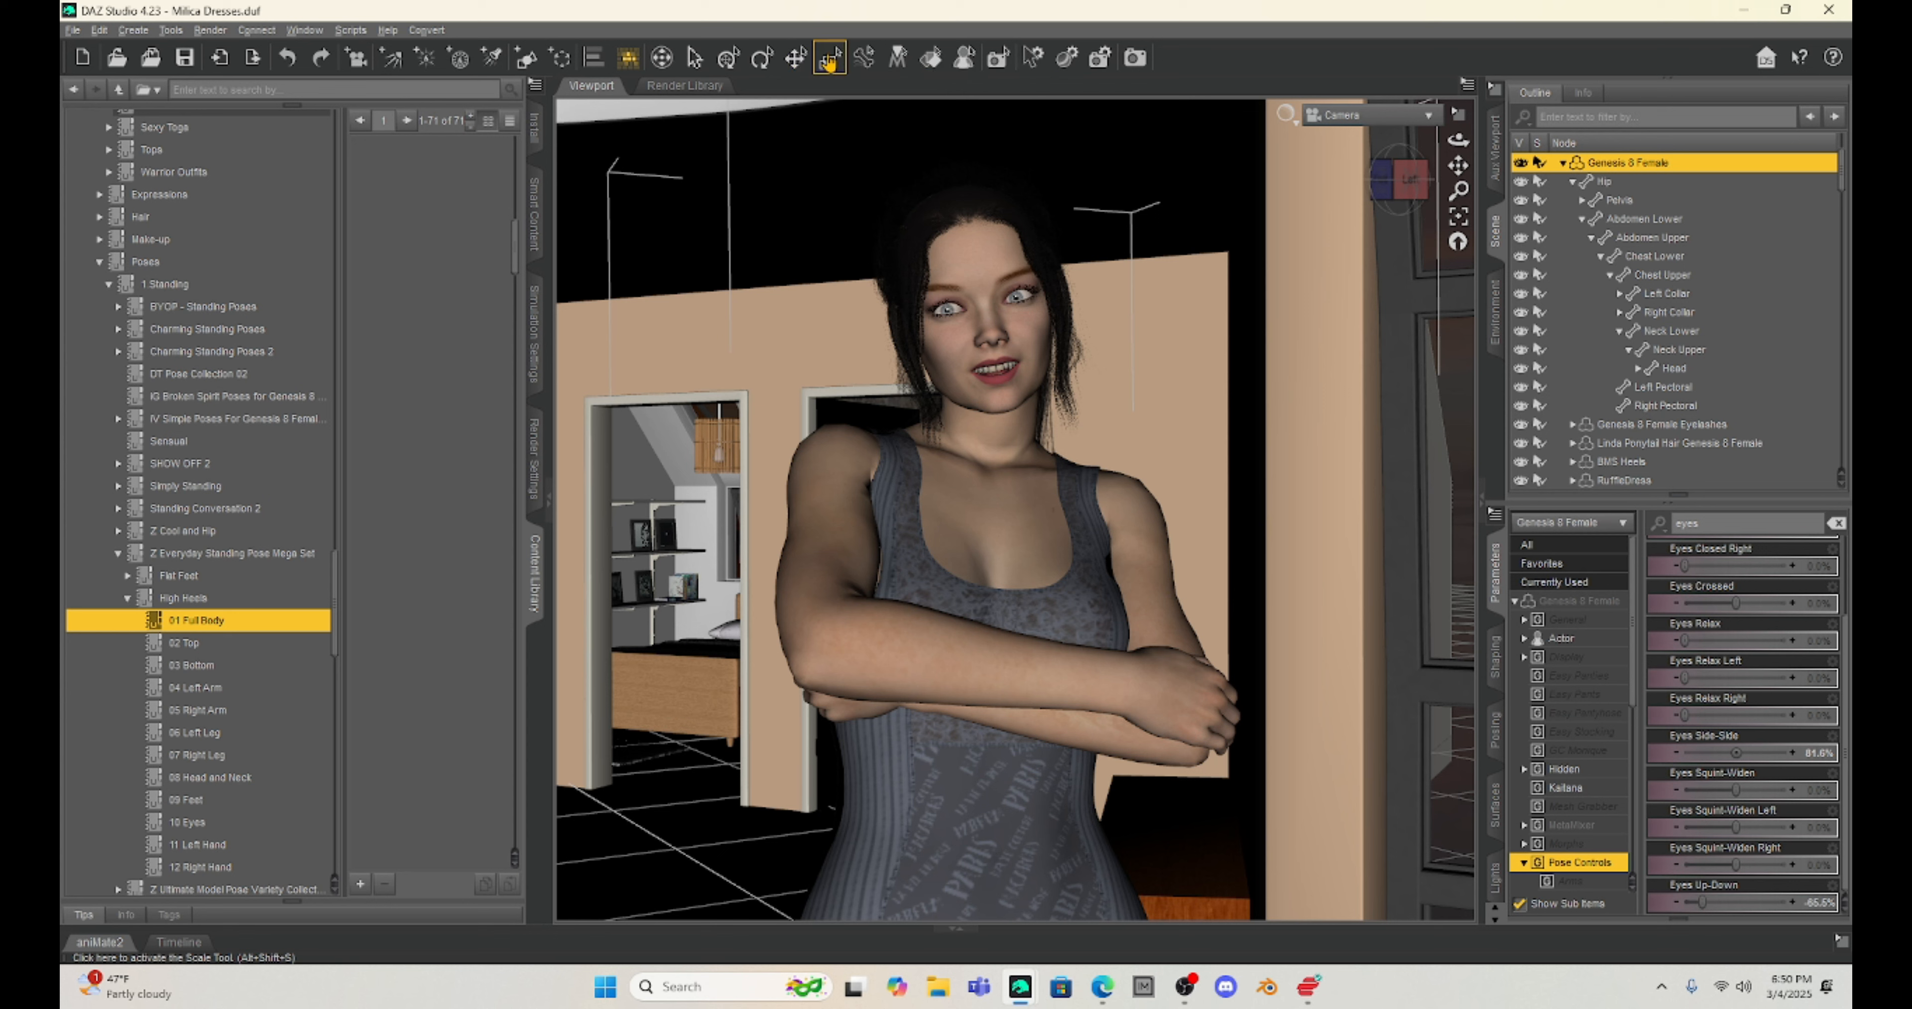
{"action": "left_click", "coordinate": [1098, 367]}
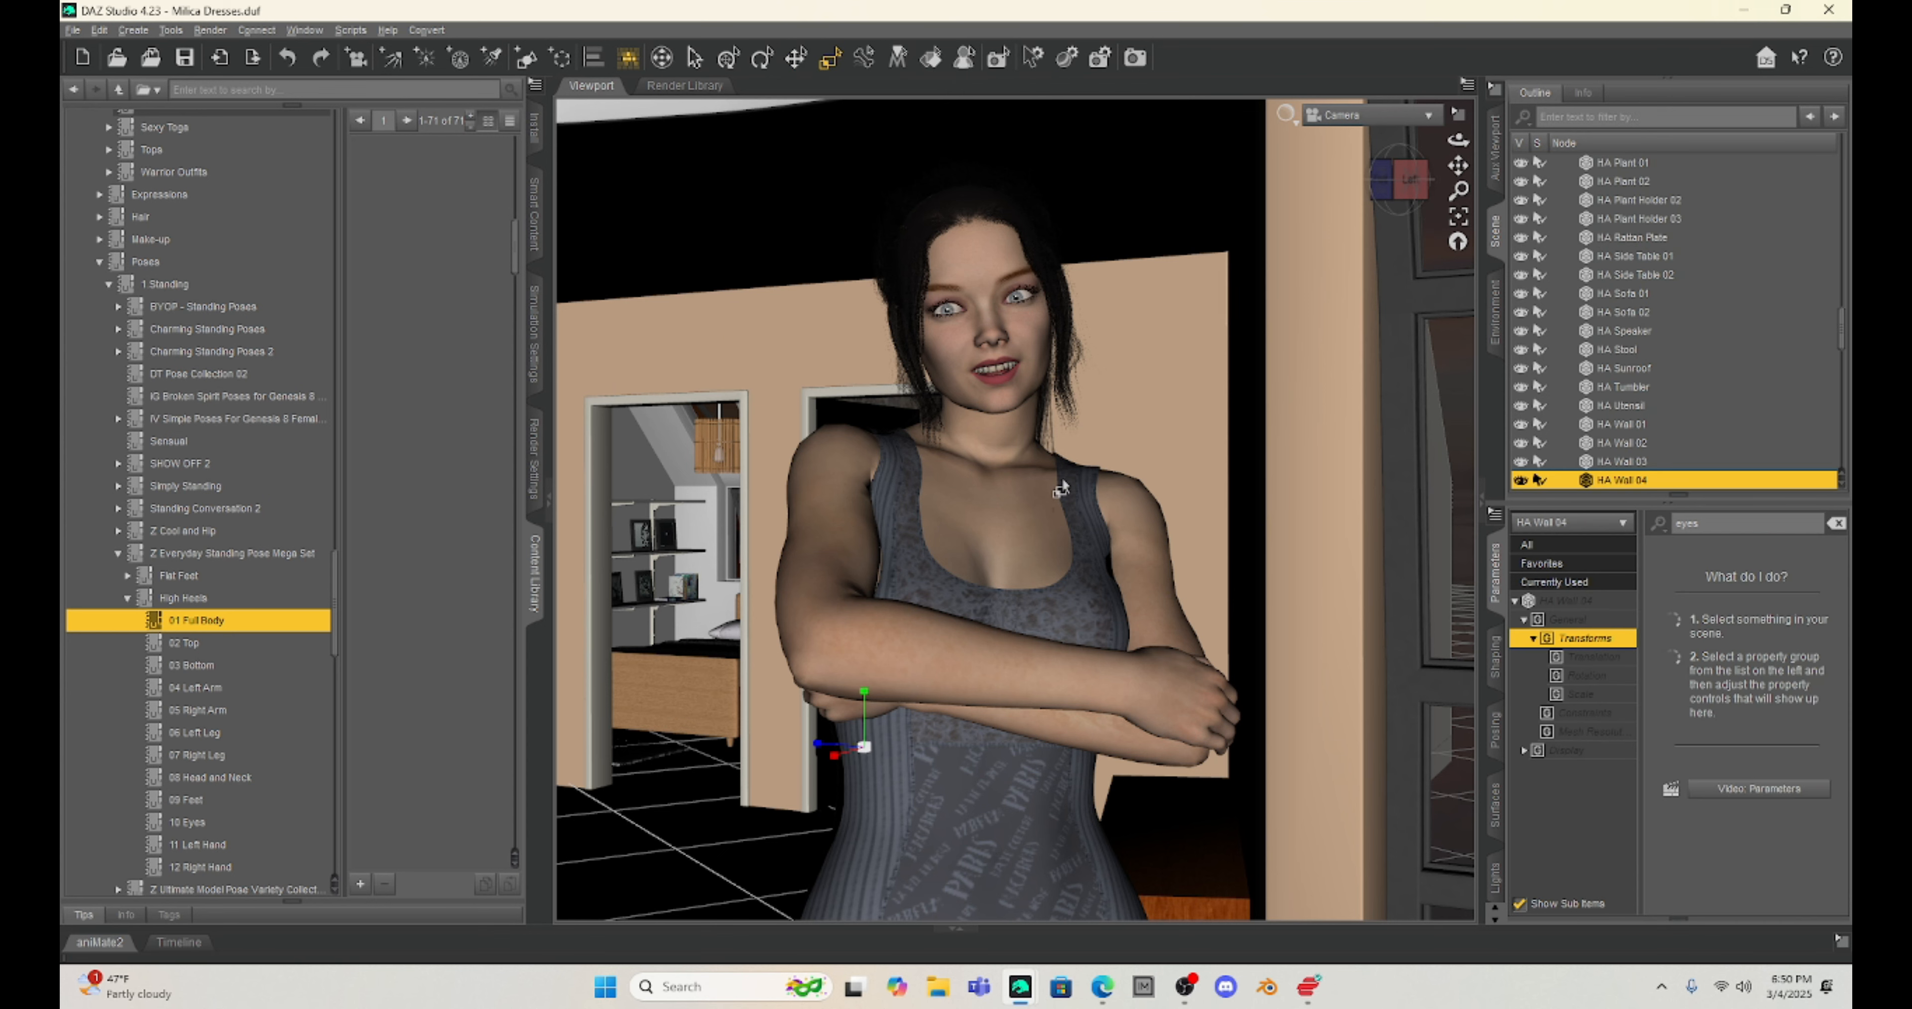
{"action": "left_click_drag", "start_coordinate": [970, 481], "coordinate": [968, 379]}
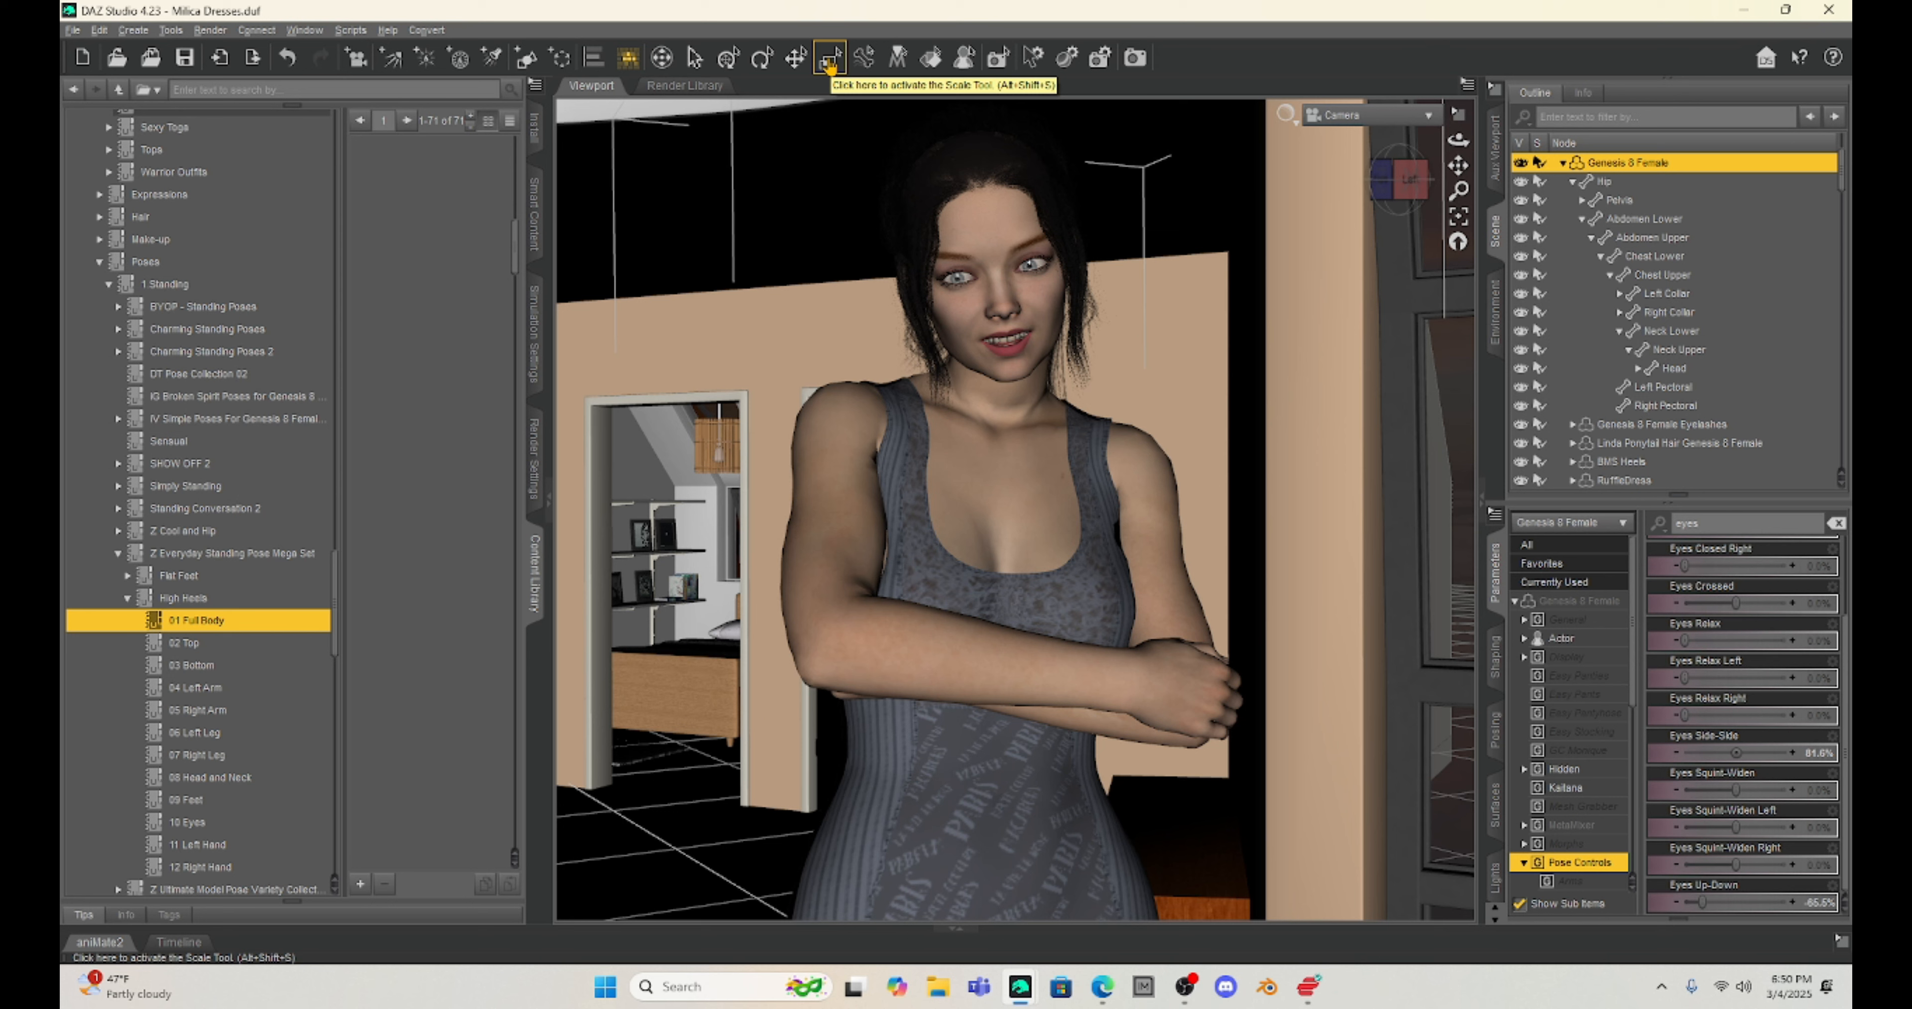
Step: Select the female figure's face and torso surfaces with the Surface Selection tool
{"action": "left_click", "coordinate": [829, 65]}
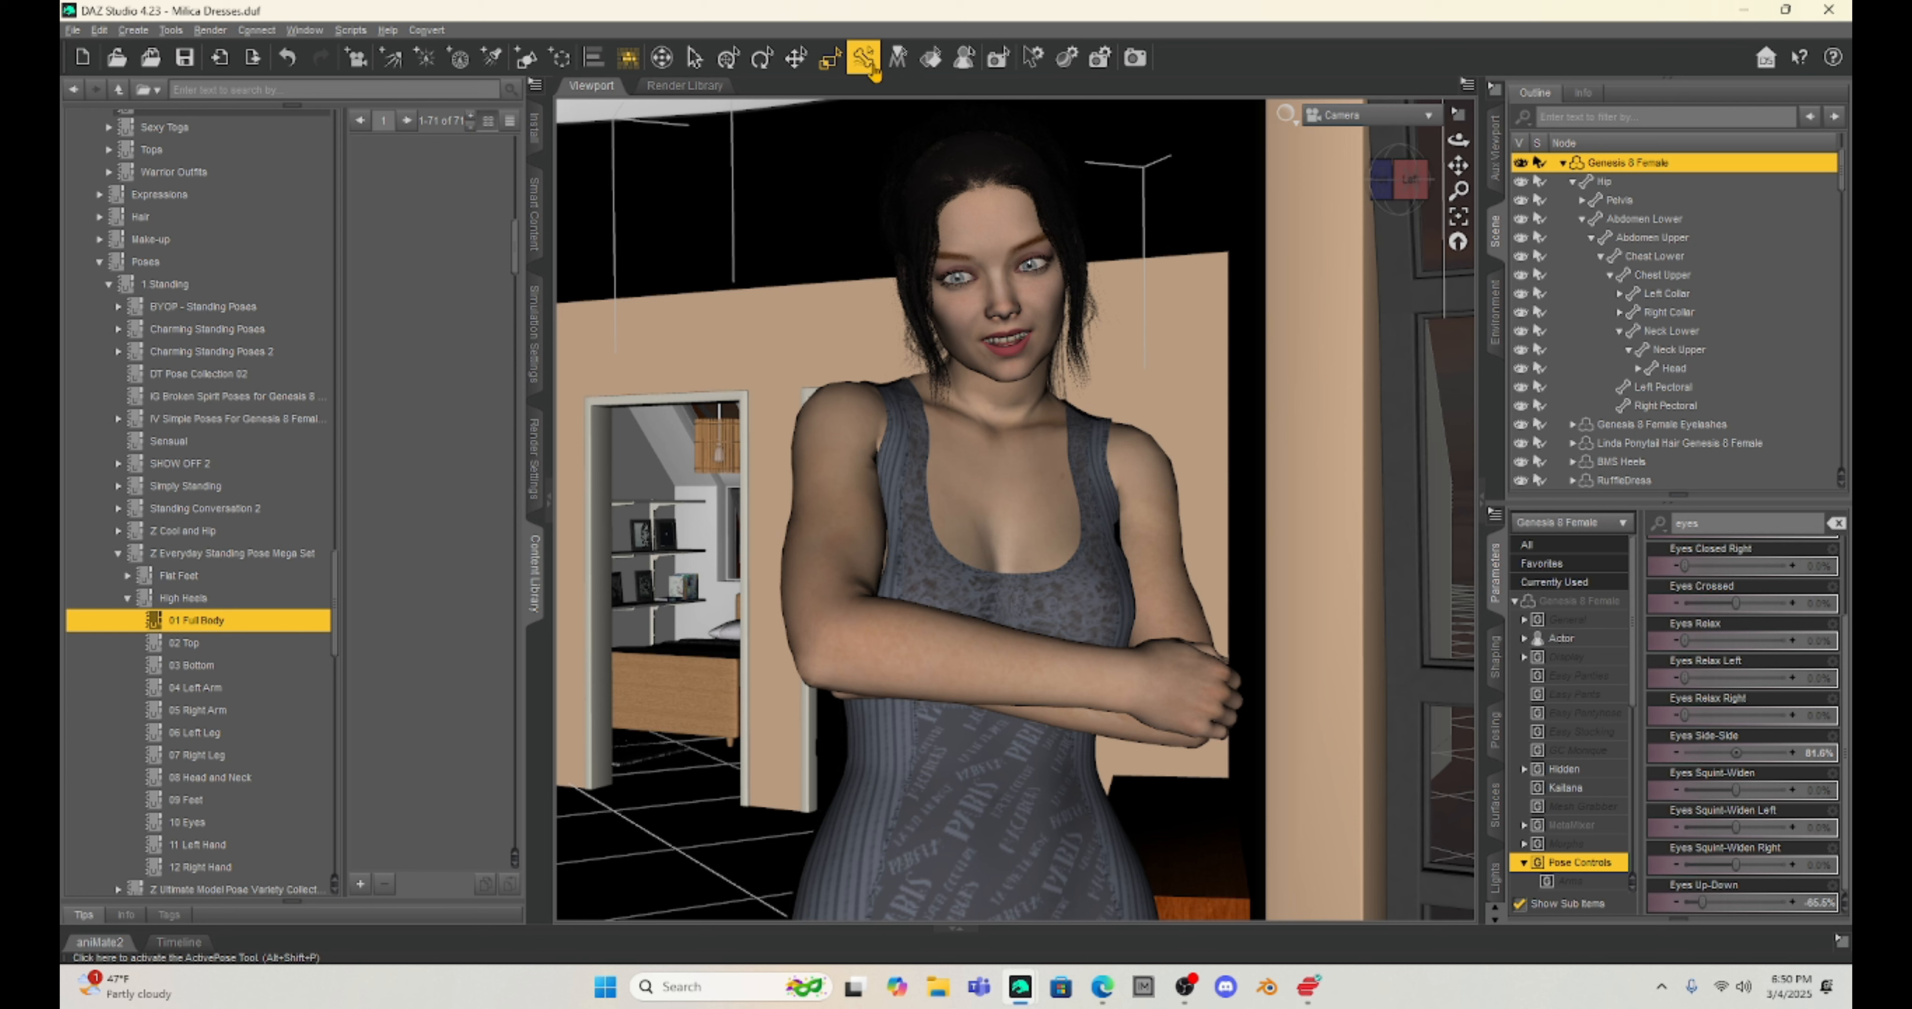
{"action": "left_click", "coordinate": [865, 65]}
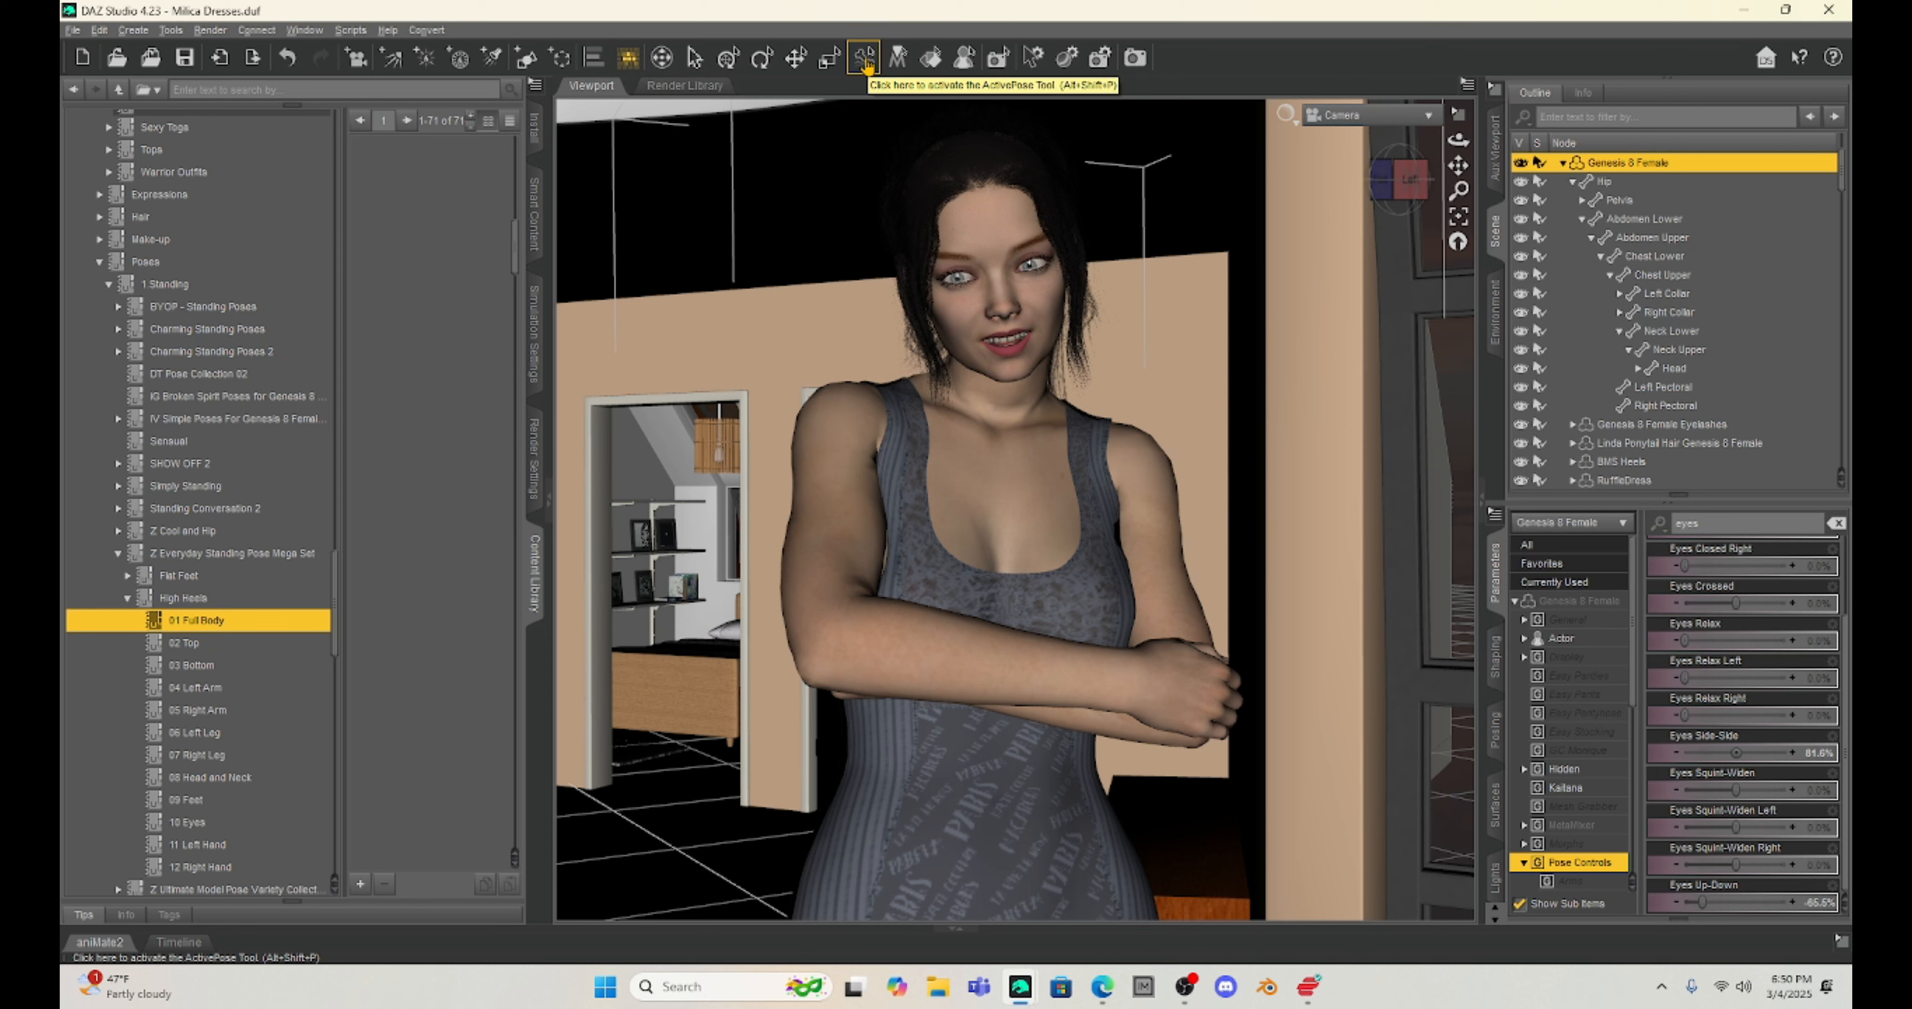
{"action": "left_click", "coordinate": [895, 59]}
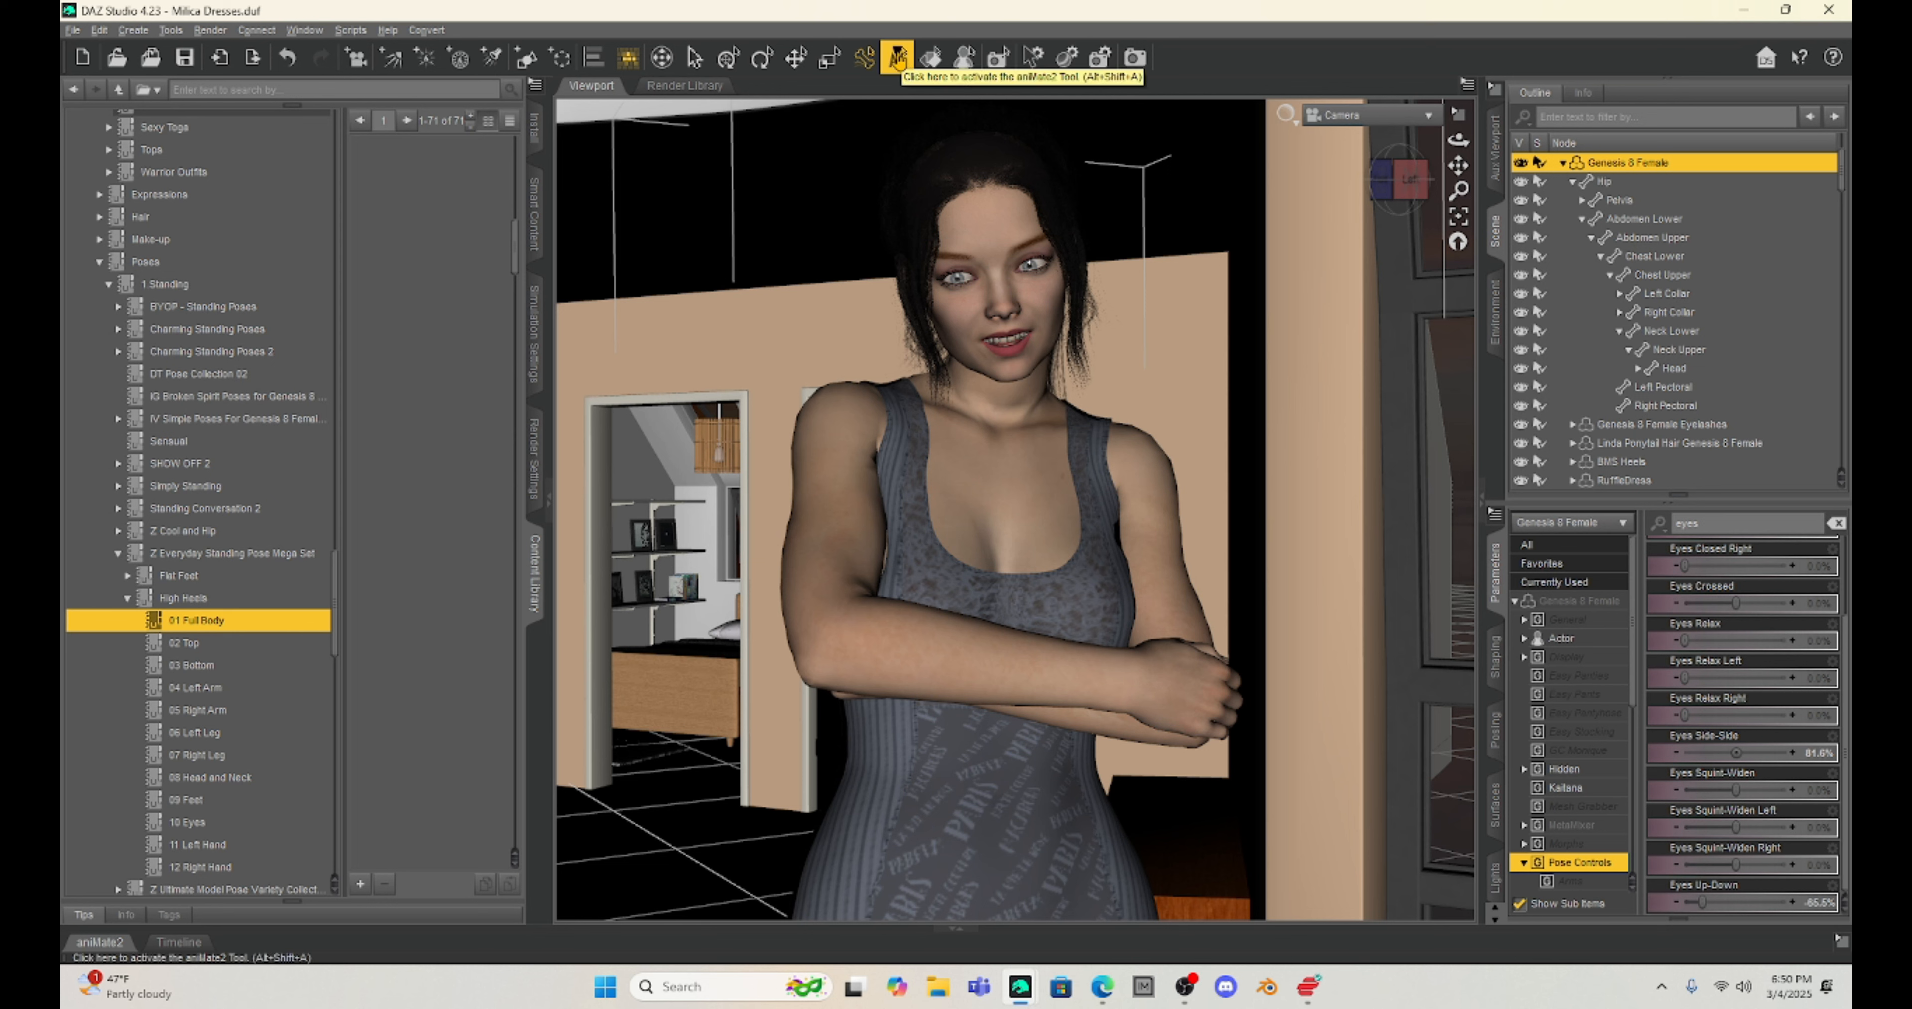
{"action": "left_click", "coordinate": [930, 59]}
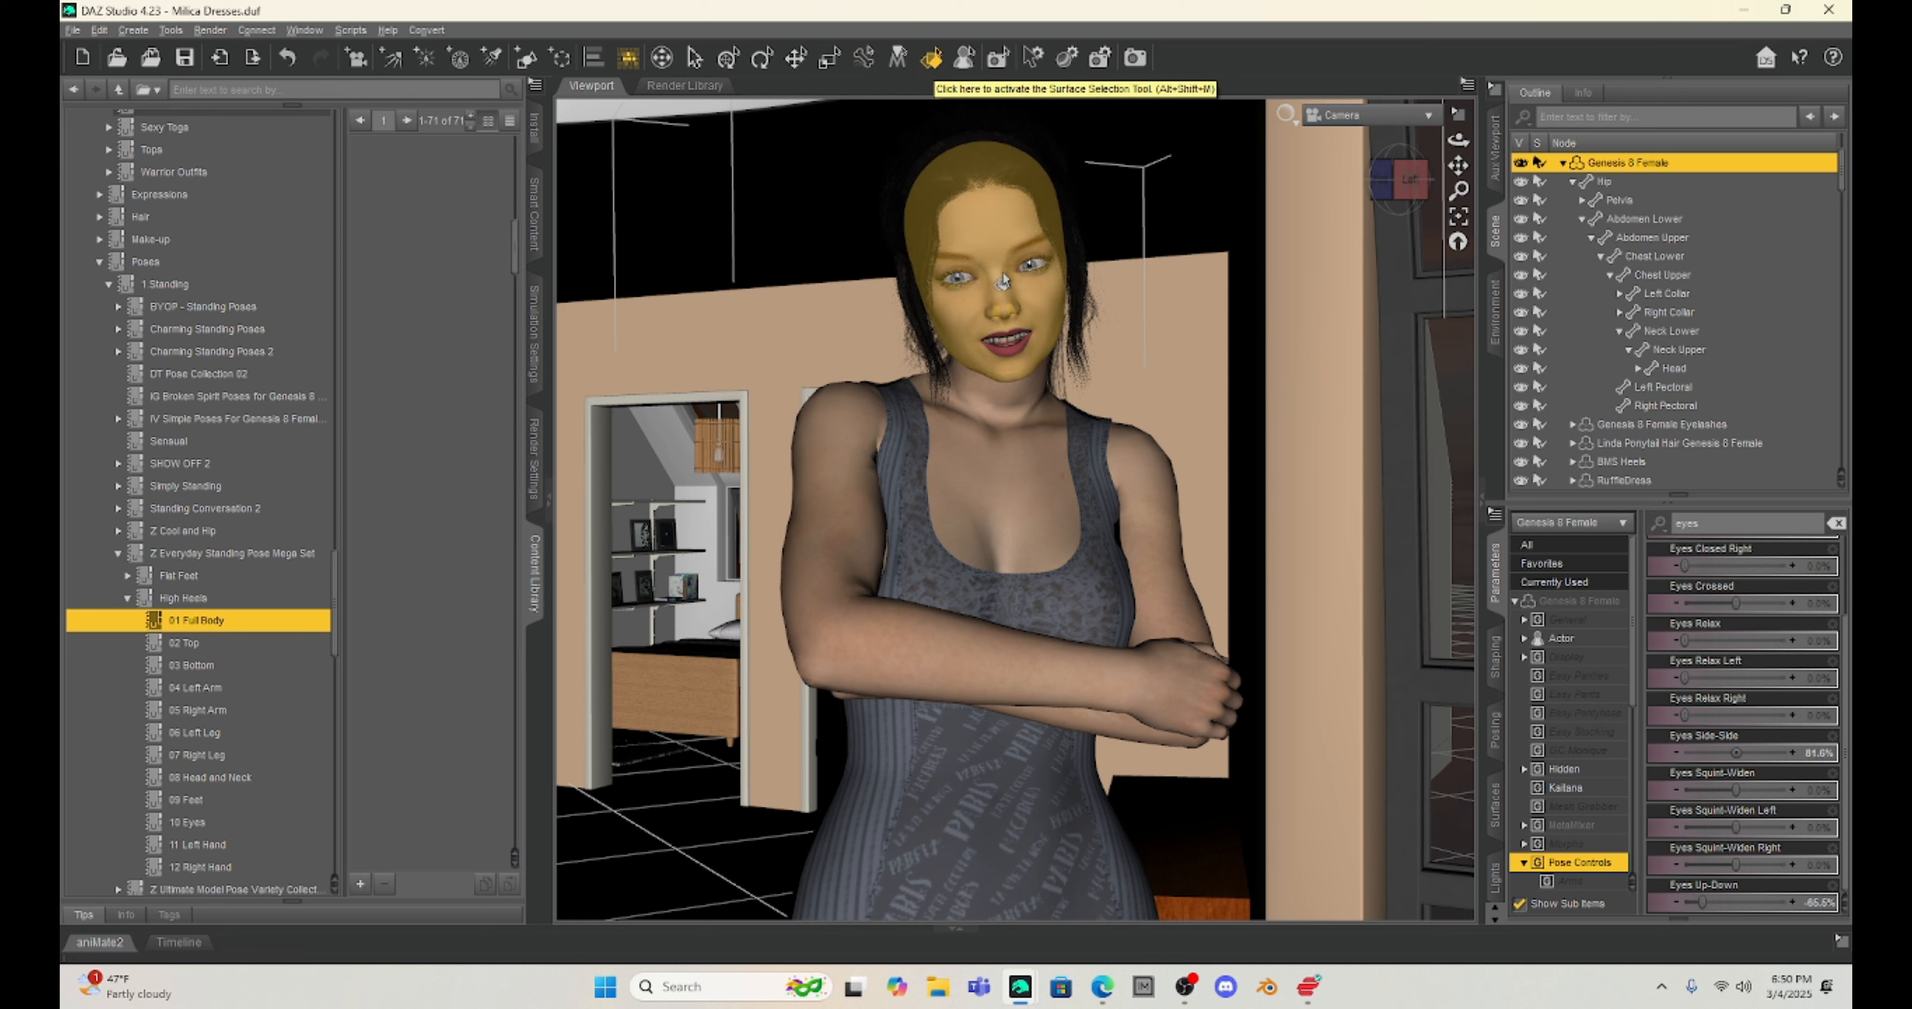
{"action": "left_click", "coordinate": [993, 244]}
{"action": "left_click", "coordinate": [1014, 470]}
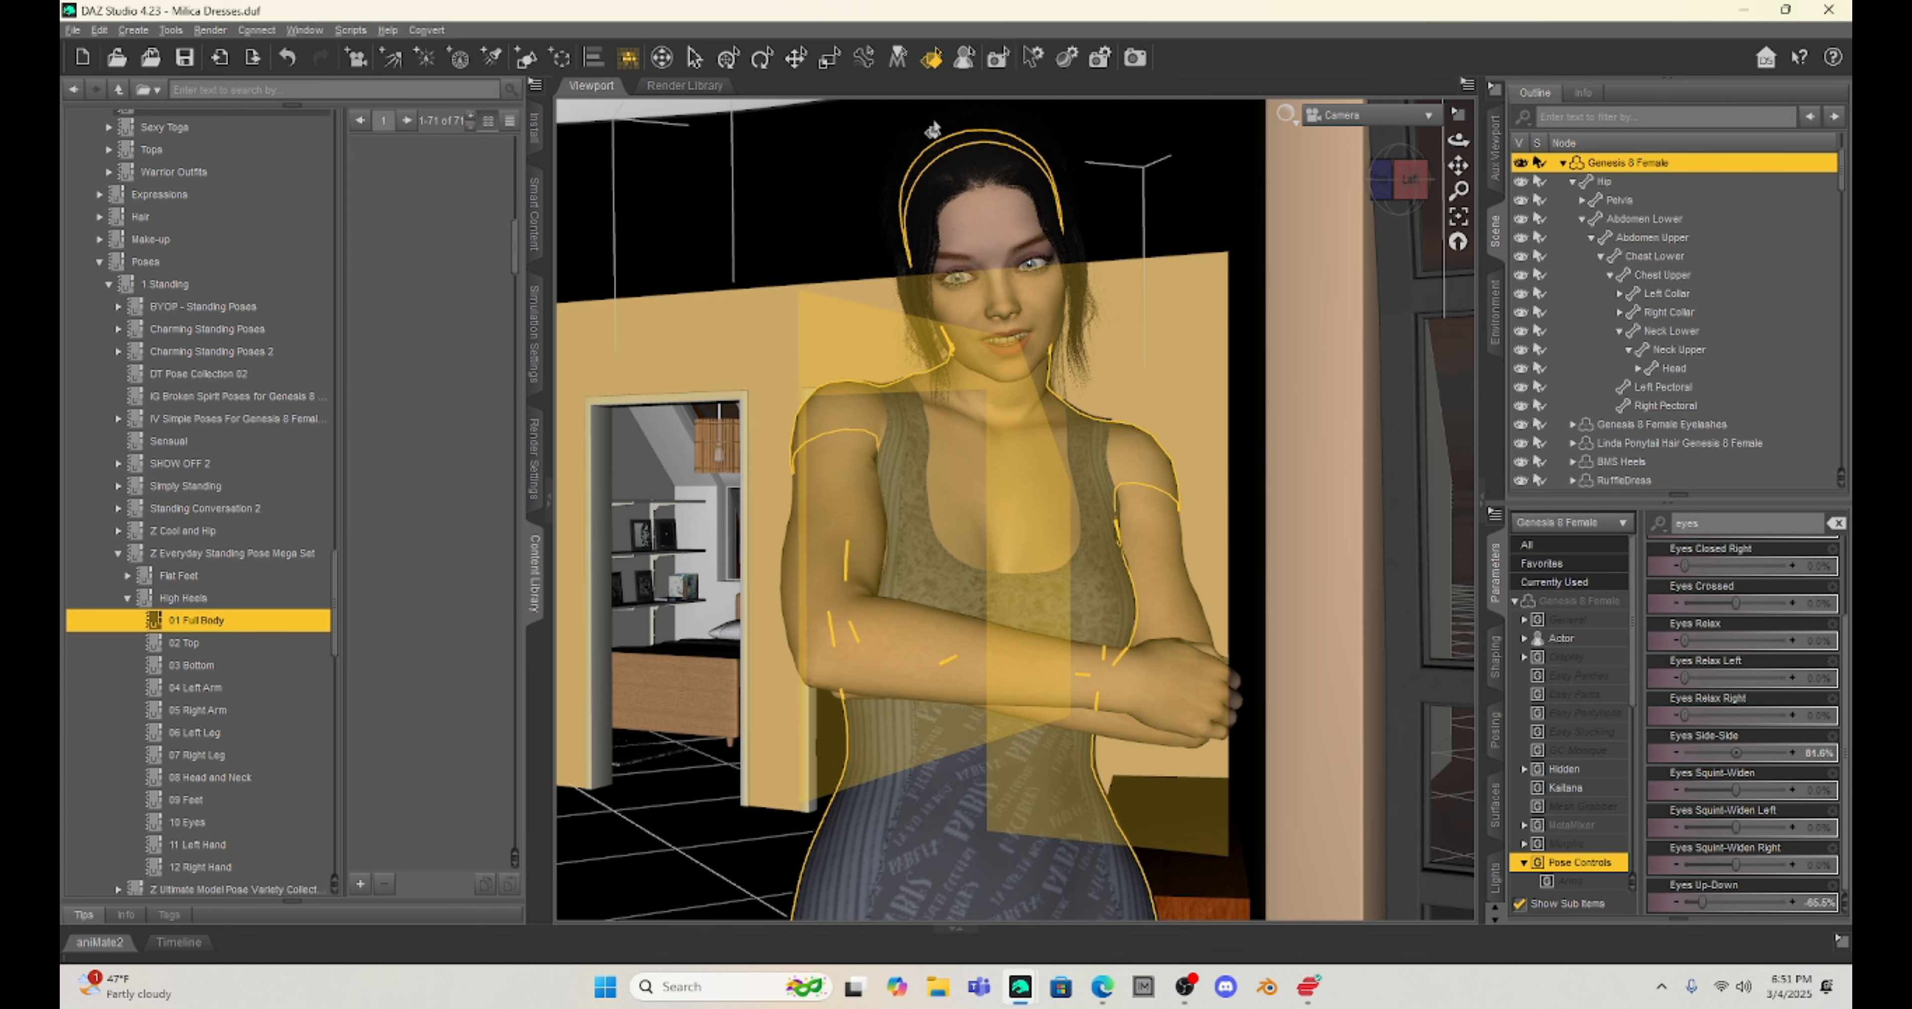
Step: Select the HA Wall 04 object behind the female figure in the viewport
{"action": "left_click", "coordinate": [962, 60]}
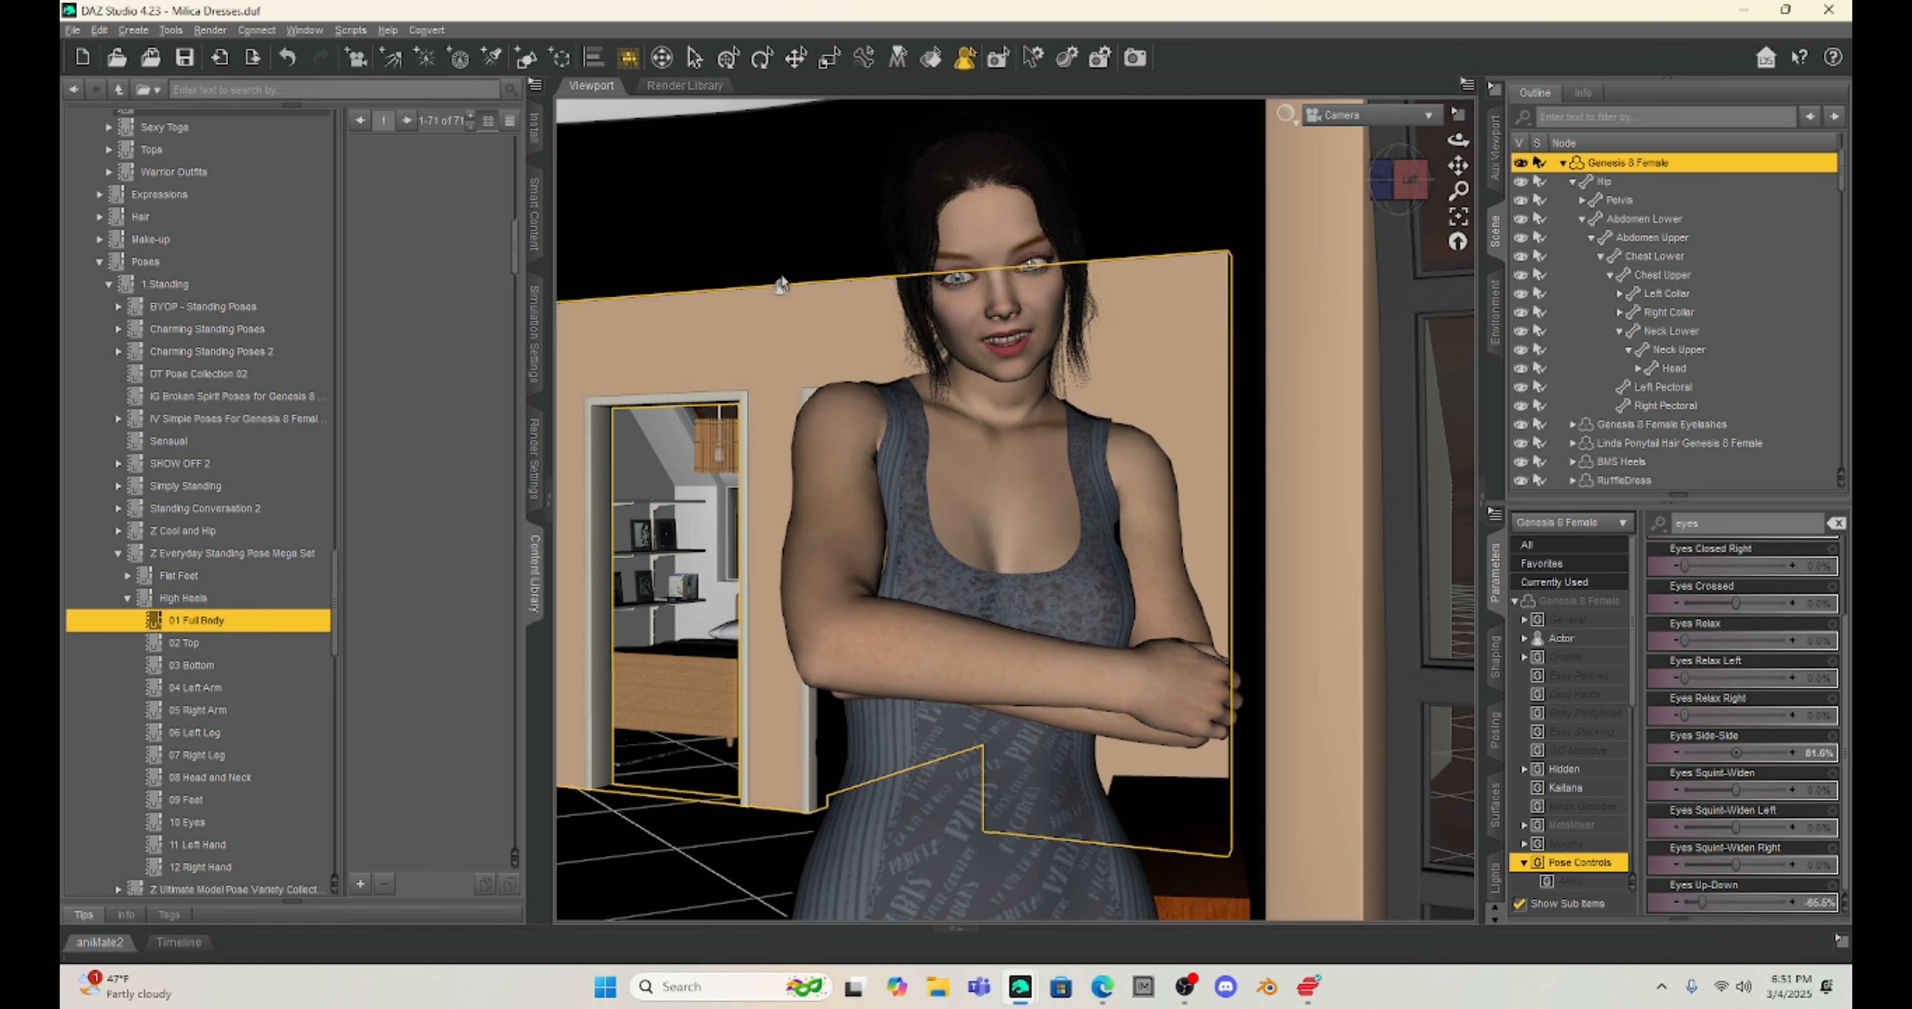
{"action": "left_click", "coordinate": [782, 205]}
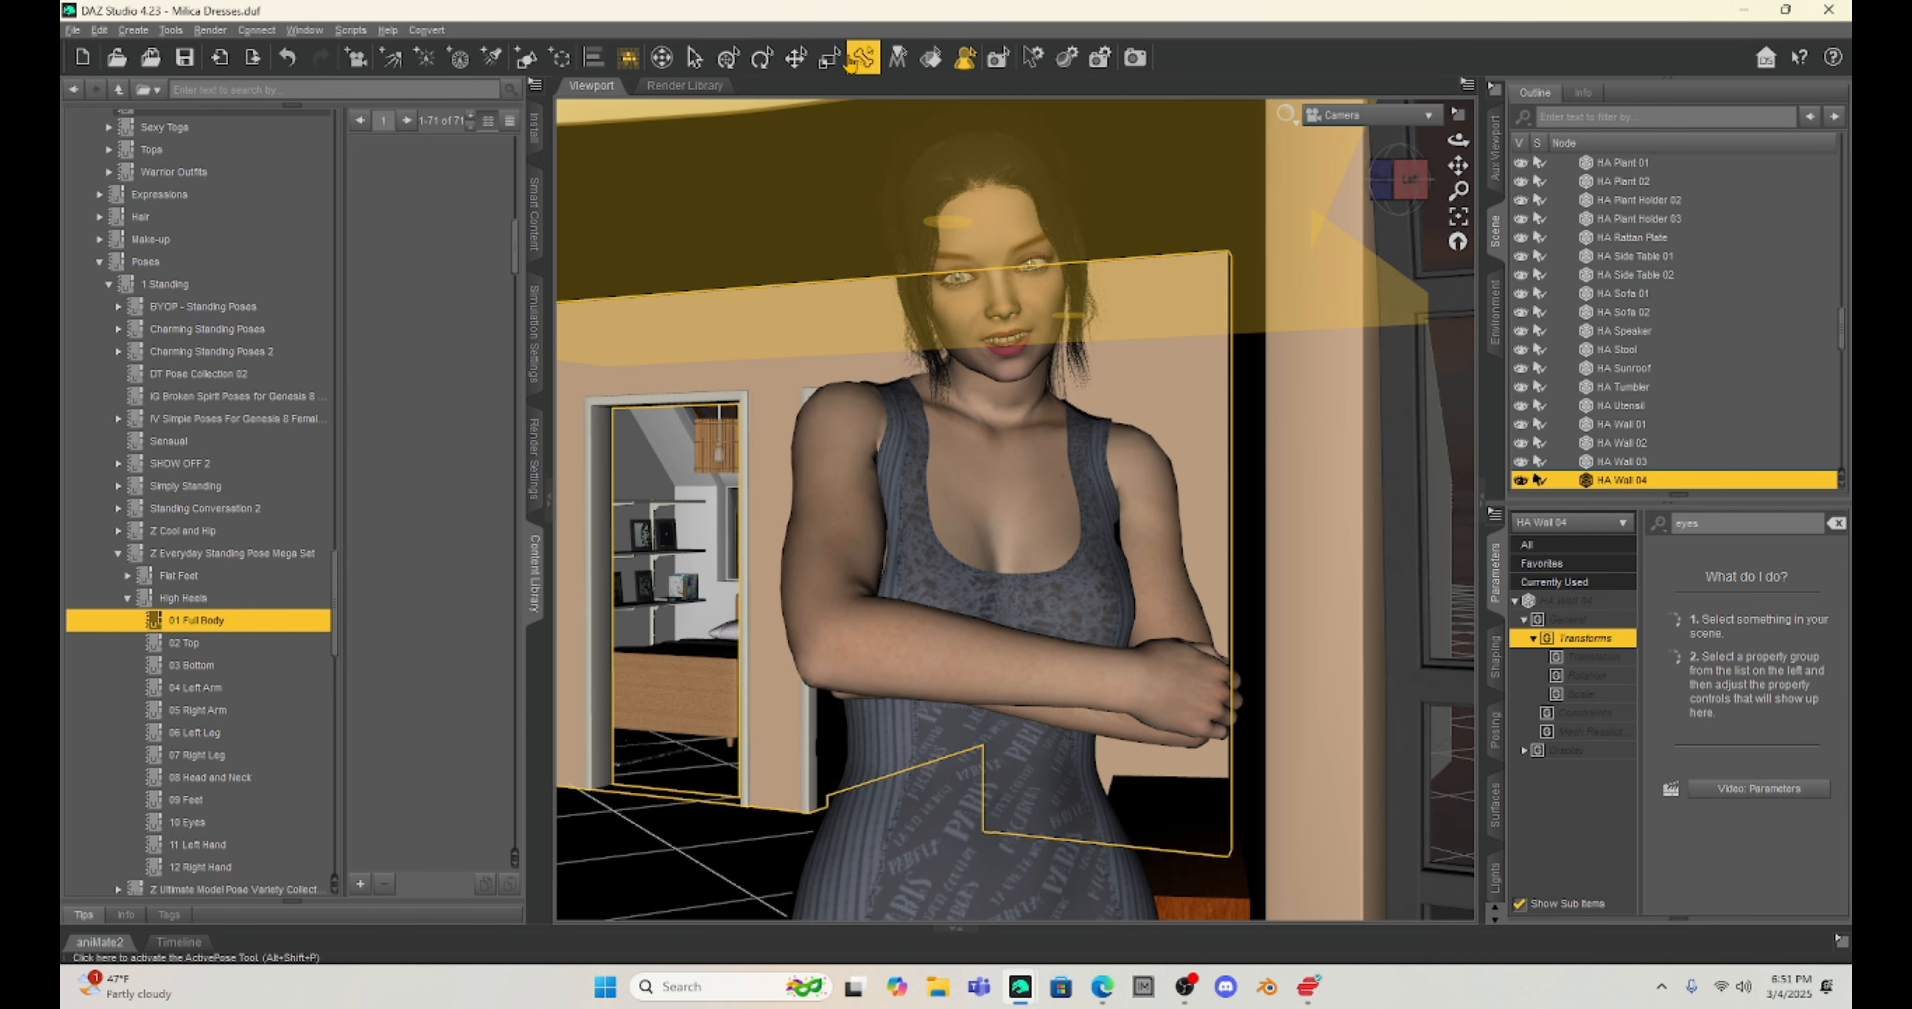
{"action": "left_click", "coordinate": [962, 61]}
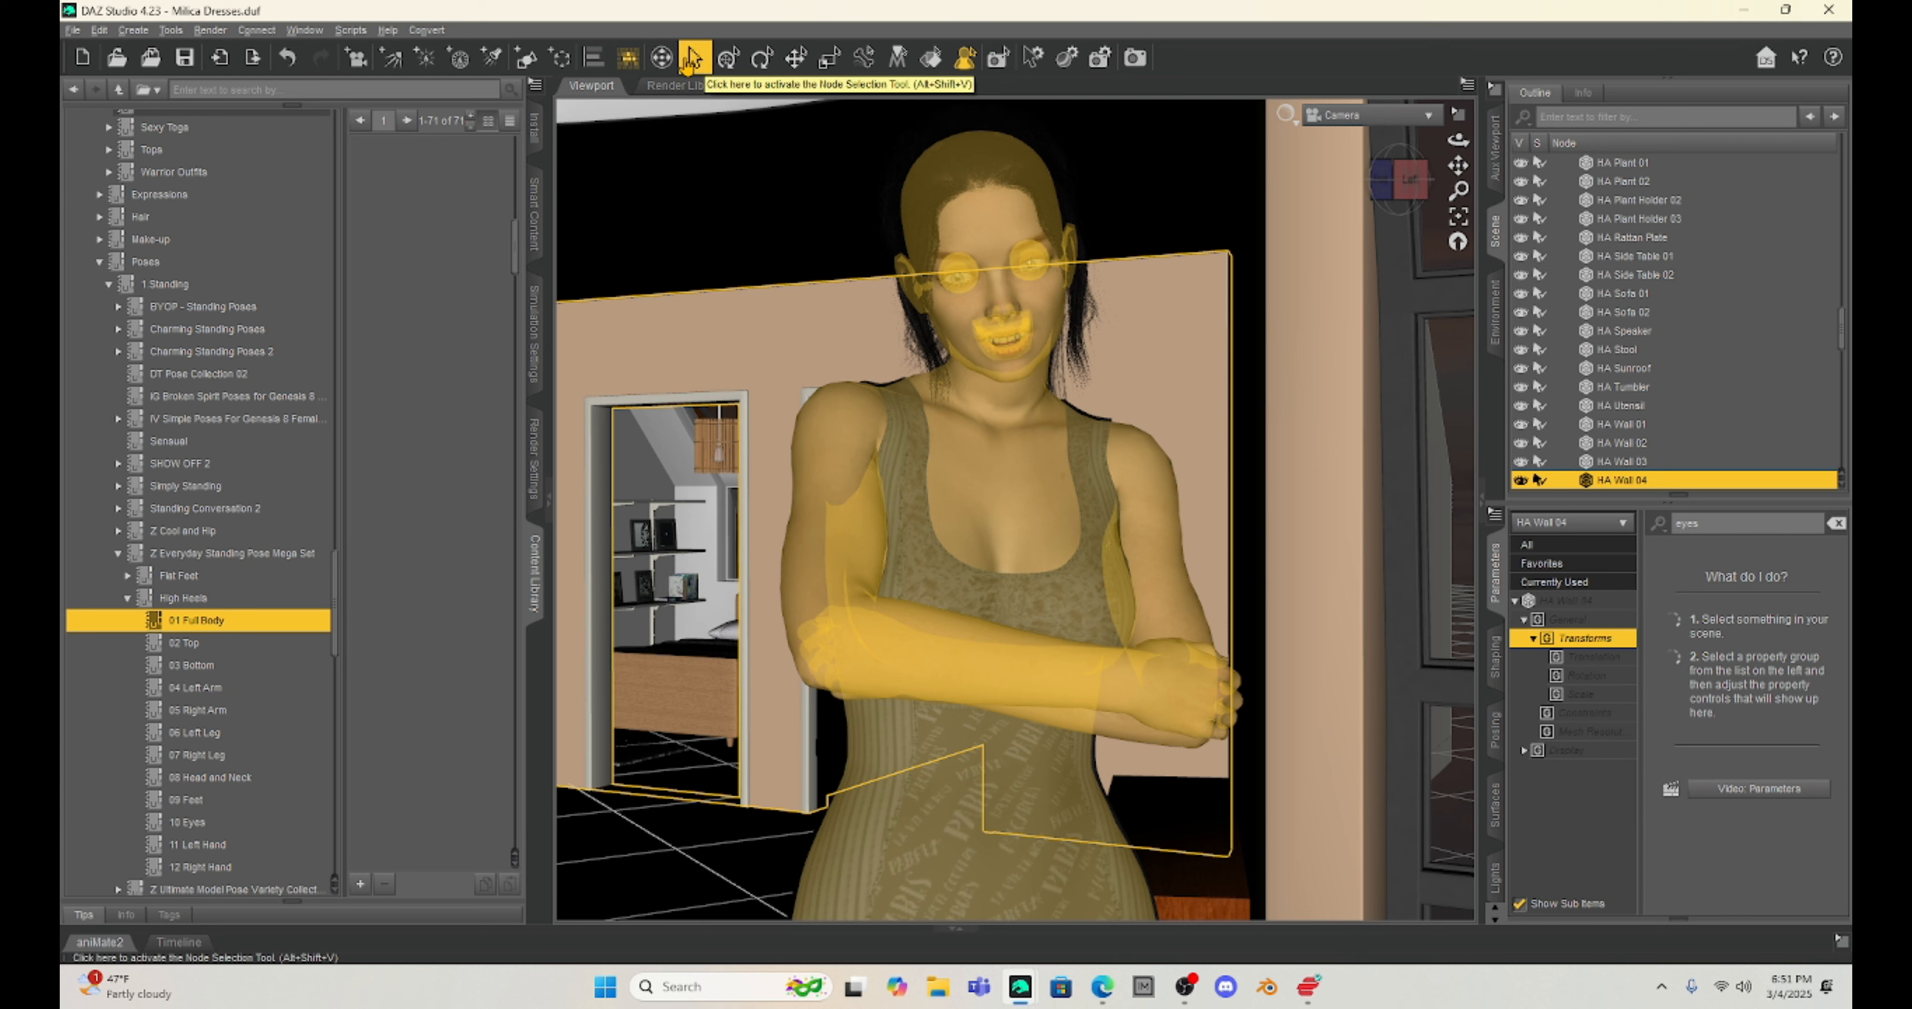
Step: Select the female figure's head with the Node Selection tool to show its eye pose controls
{"action": "left_click", "coordinate": [691, 59]}
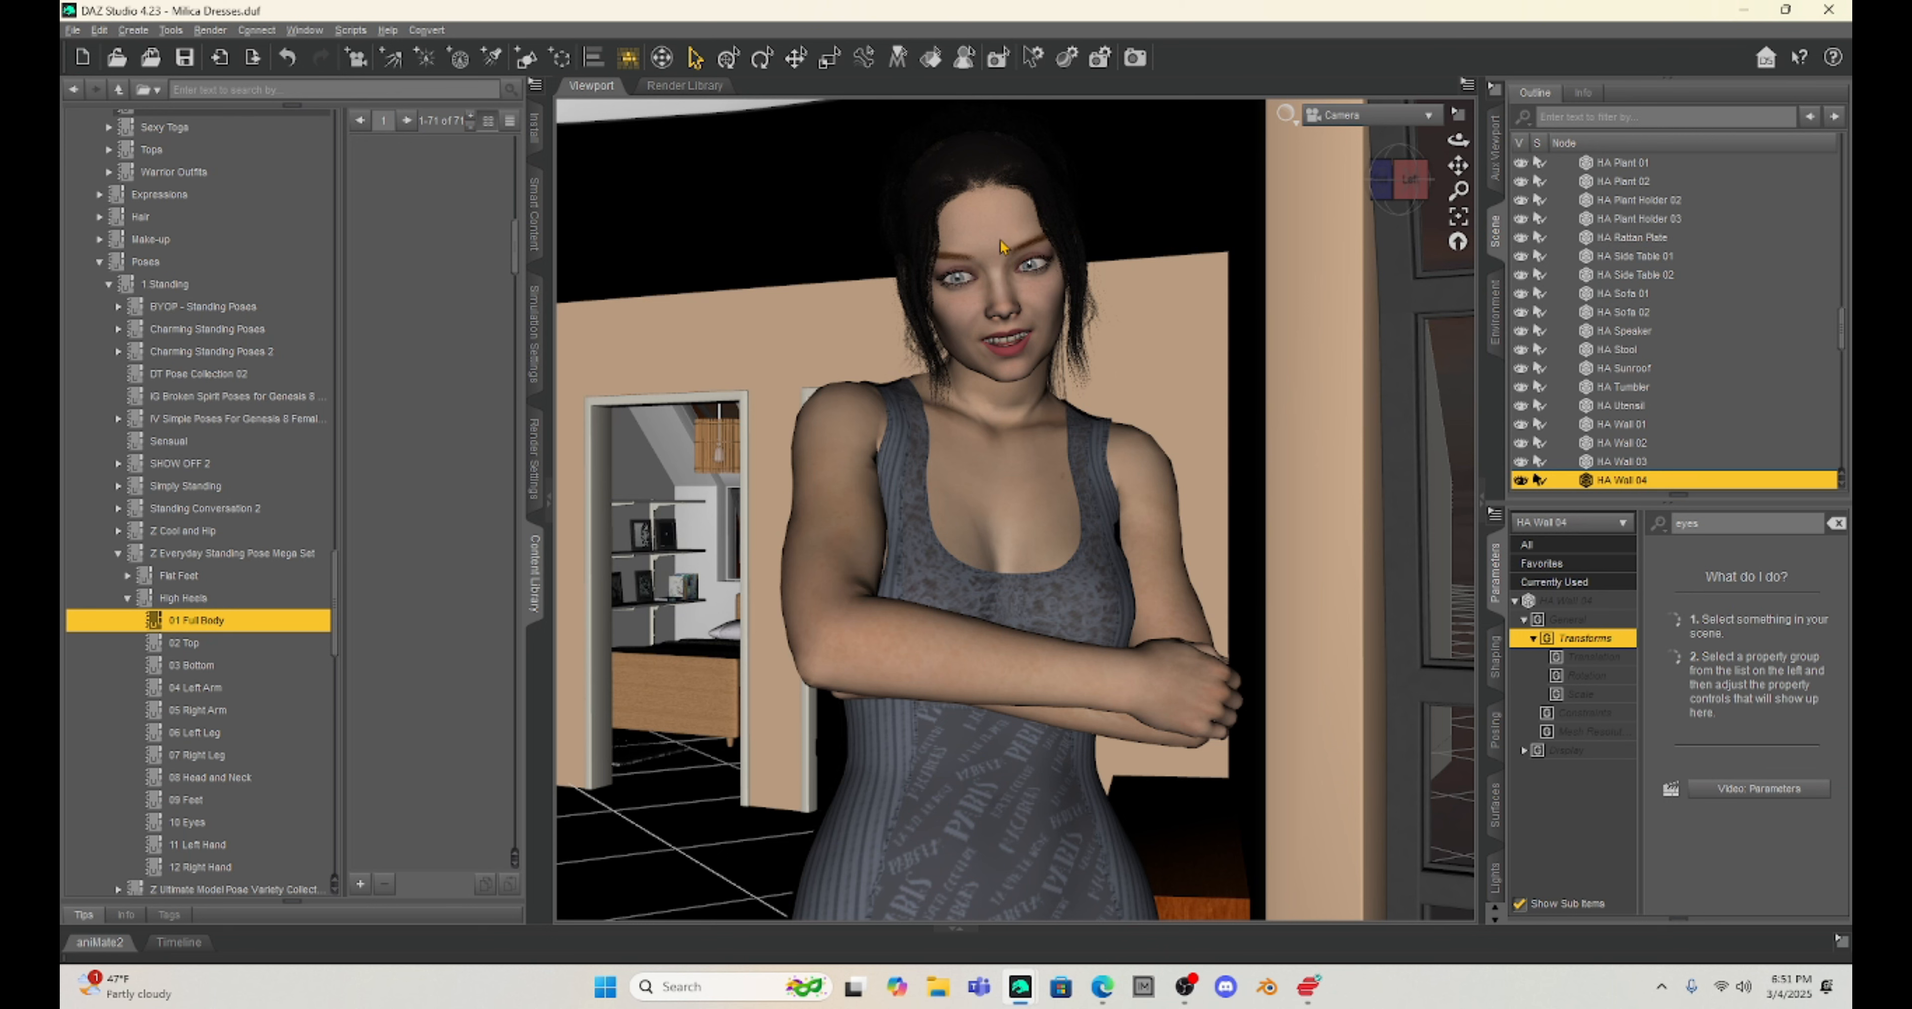
{"action": "left_click", "coordinate": [999, 245]}
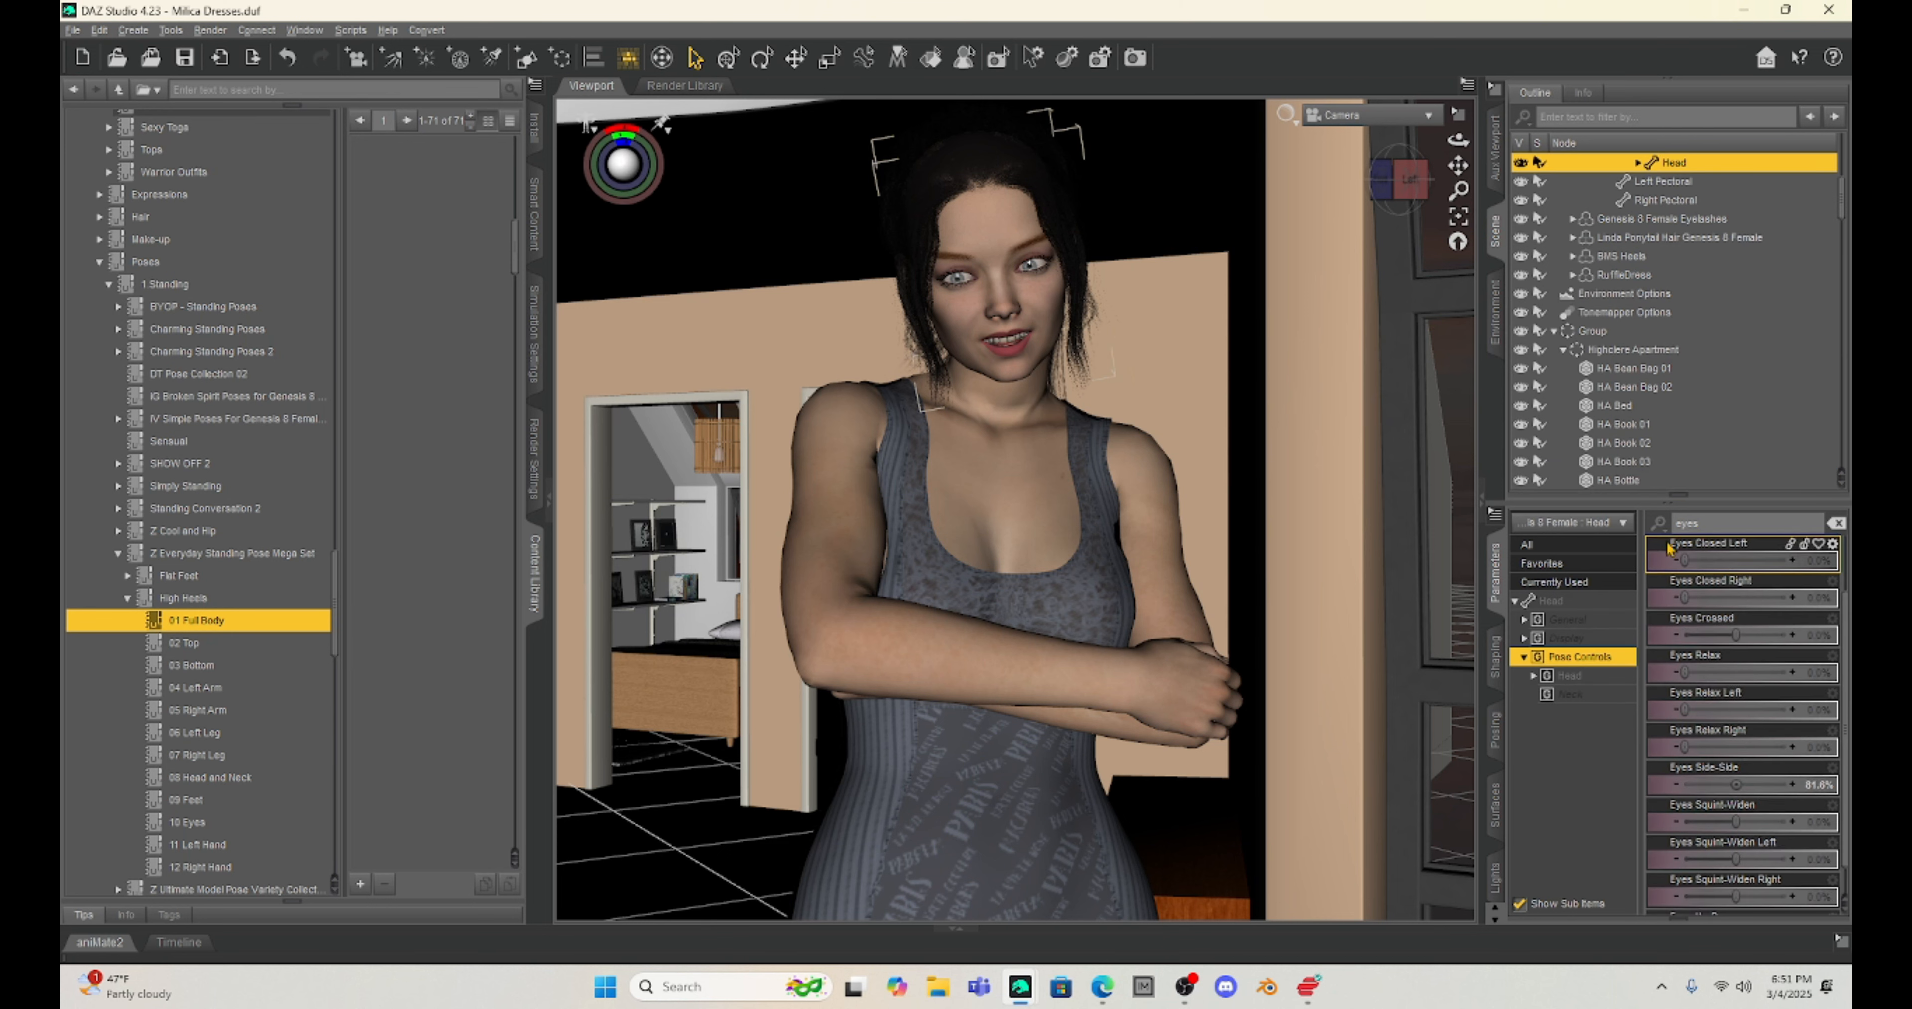